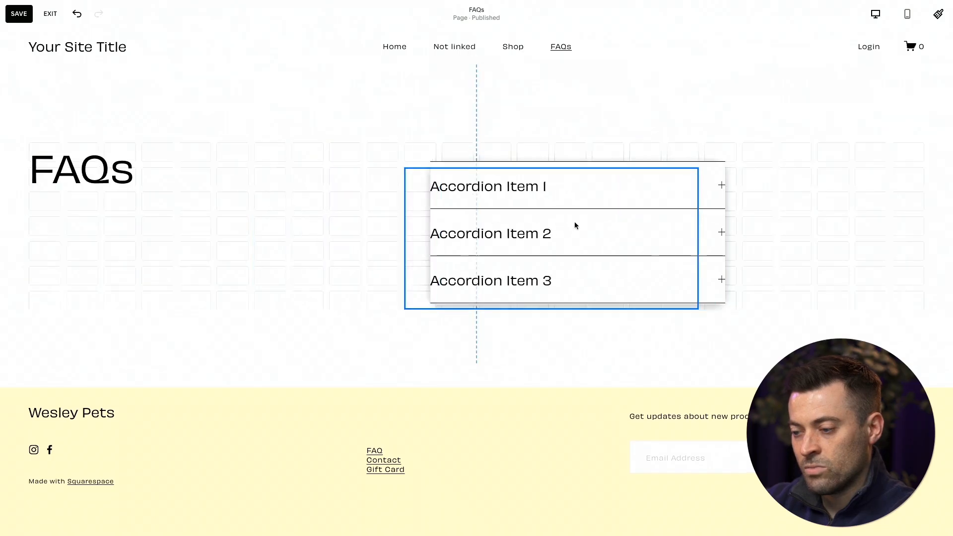
# Widen the accordion block to the right edge of the section's grid and open its editor
pyautogui.moveTo(767, 213); pyautogui.dragTo(921, 213)
pyautogui.doubleClick(756, 208)
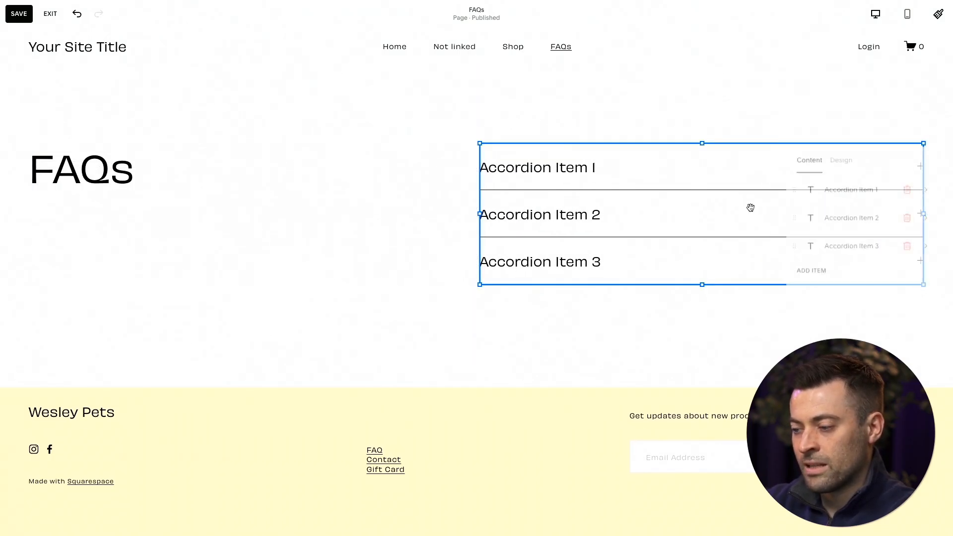
# Delete Accordion Item 3 from the accordion and add a new item in its place
pyautogui.moveTo(849, 220)
pyautogui.mouseDown()
pyautogui.moveTo(846, 255)
pyautogui.moveTo(848, 221)
pyautogui.mouseUp()
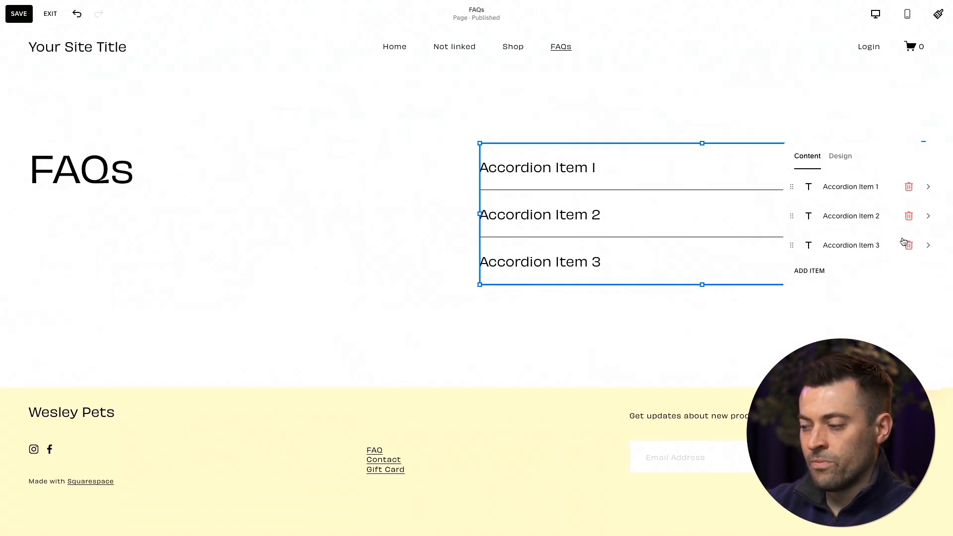
pyautogui.click(905, 243)
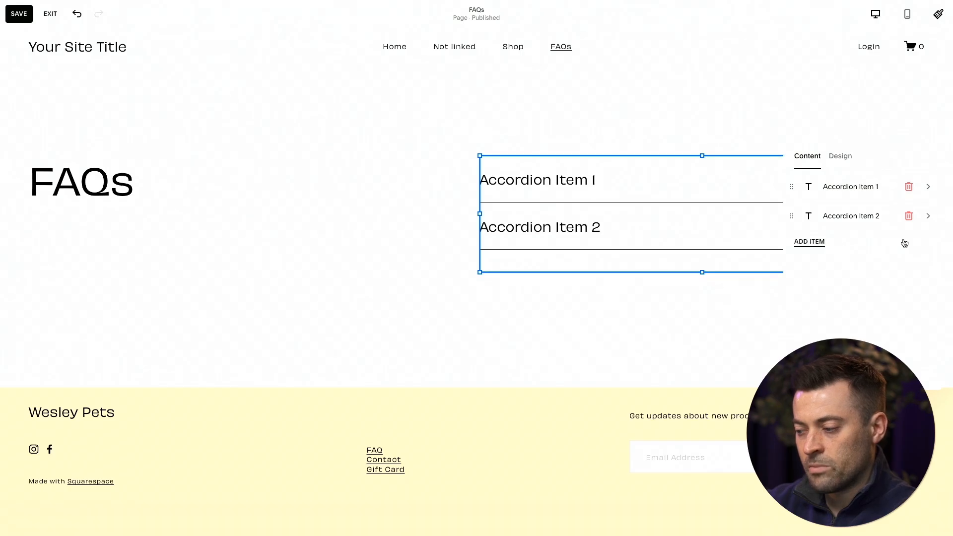
pyautogui.click(809, 241)
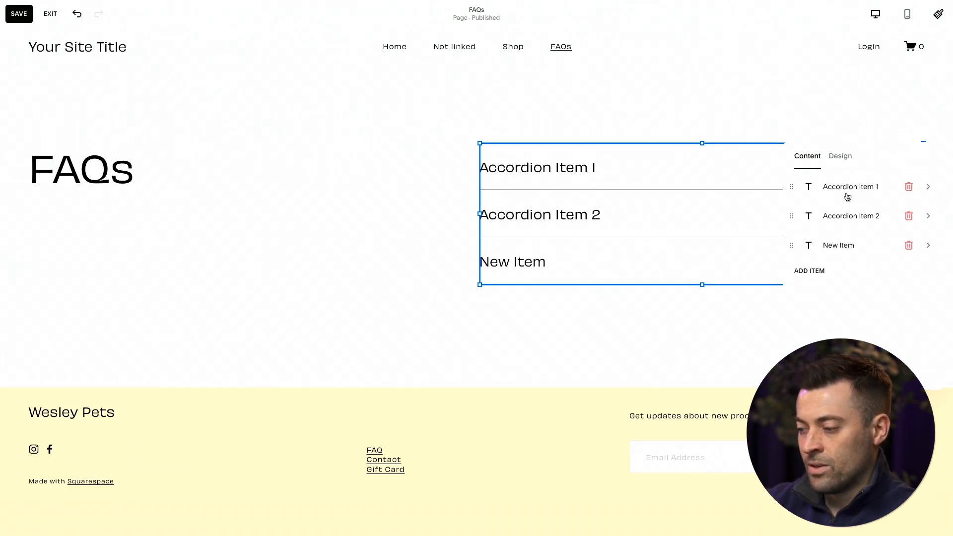
# Retitle Accordion Item 1 to ask whether a named person is the best Squarespace designer in the world, and set its description to "Yes"
pyautogui.click(847, 192)
pyautogui.tripleClick(837, 199)
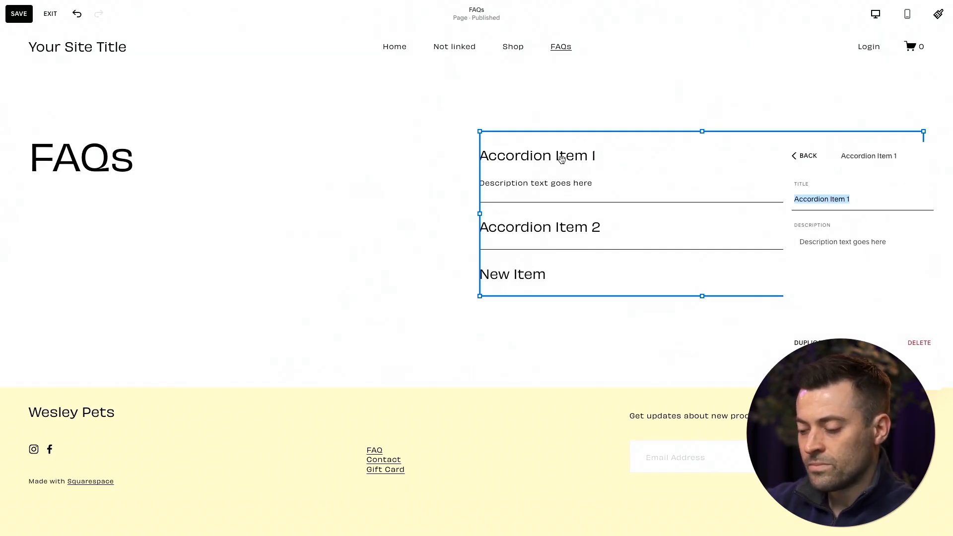
pyautogui.write('Is Sam the best ')
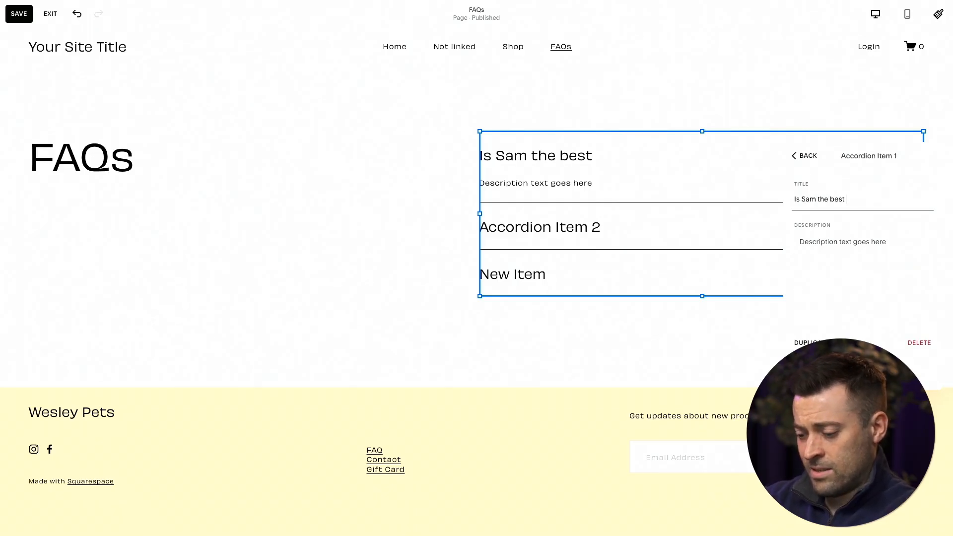
pyautogui.write('Squarespa')
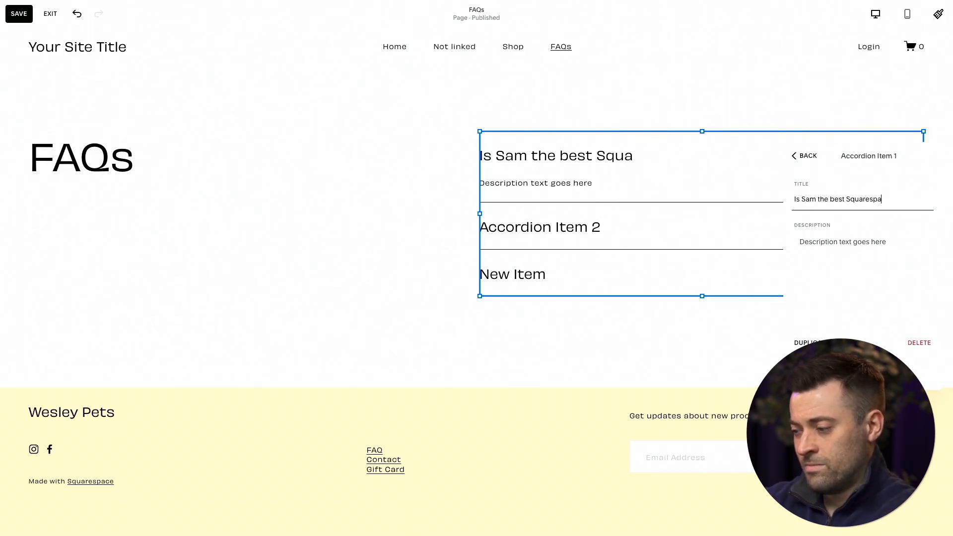
pyautogui.write('ce designer in the world')
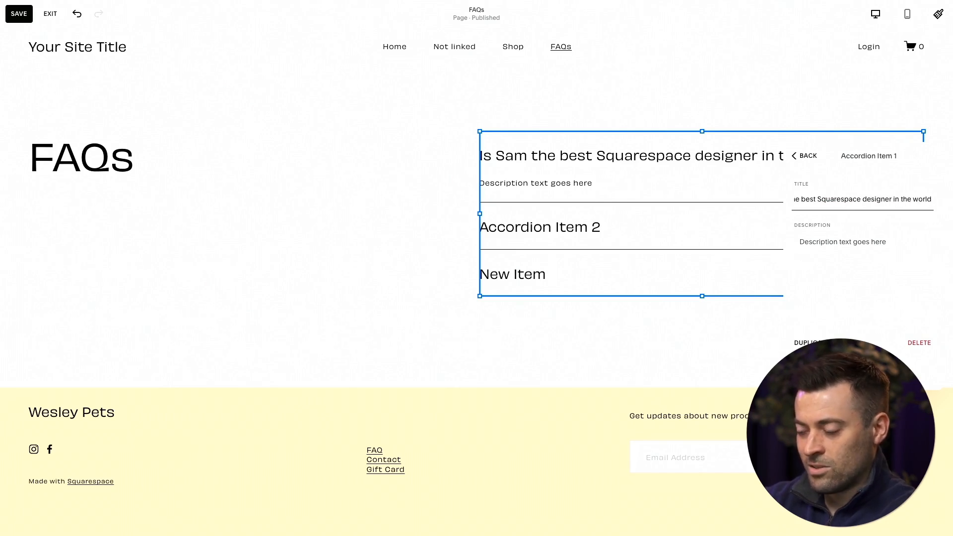
pyautogui.tripleClick(871, 241)
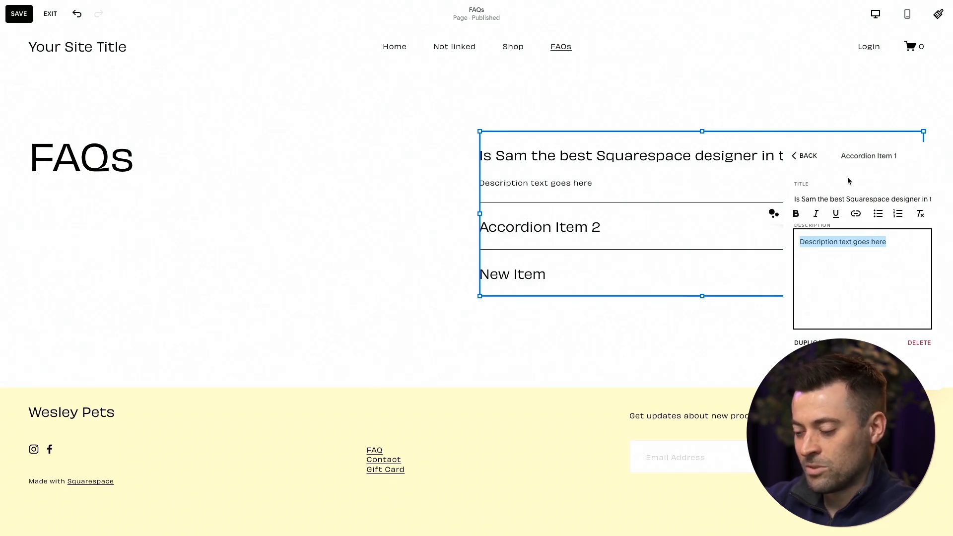
pyautogui.write('Yes')
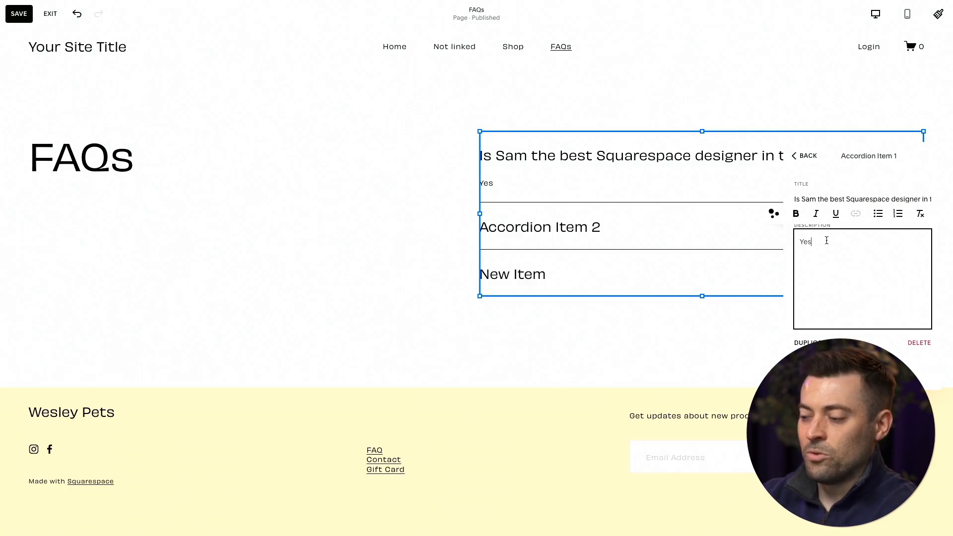
# Have Squarespace AI rewrite the description "Yes" with a prompt to answer whether the named person is the best
pyautogui.moveTo(825, 241); pyautogui.dragTo(802, 241)
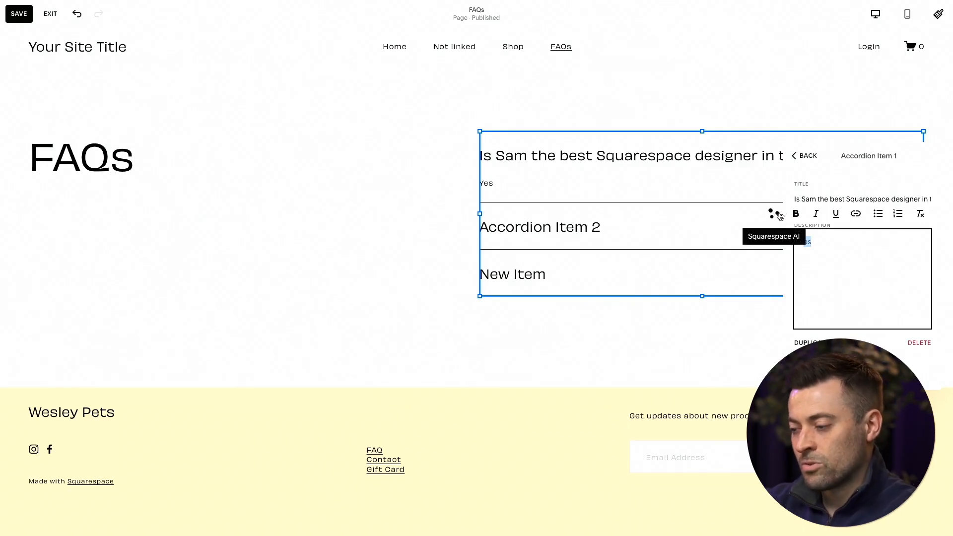
pyautogui.click(821, 240)
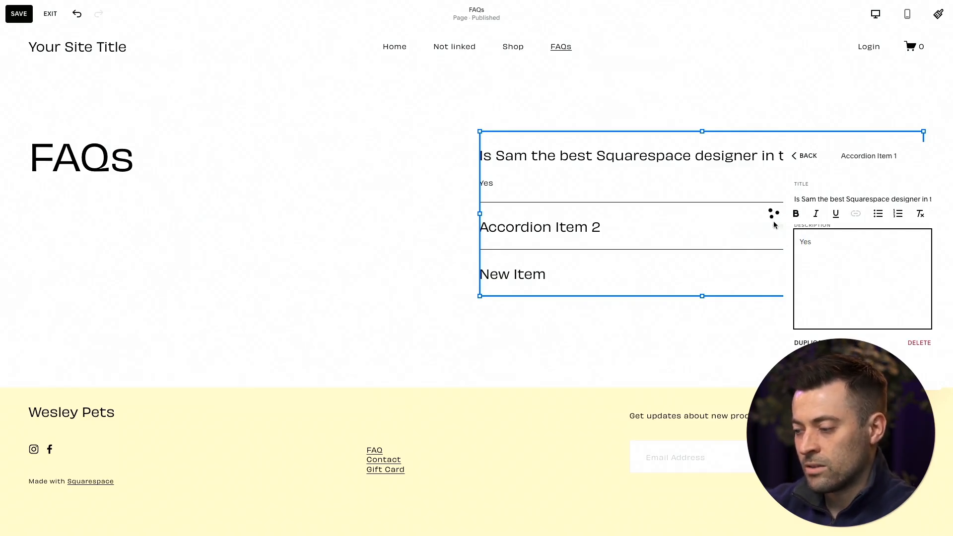
pyautogui.doubleClick(804, 241)
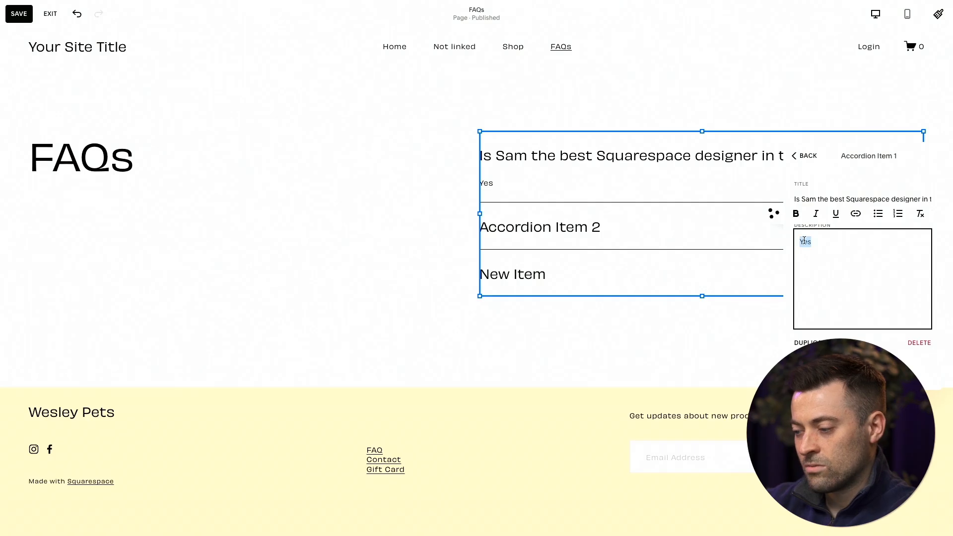
pyautogui.click(772, 213)
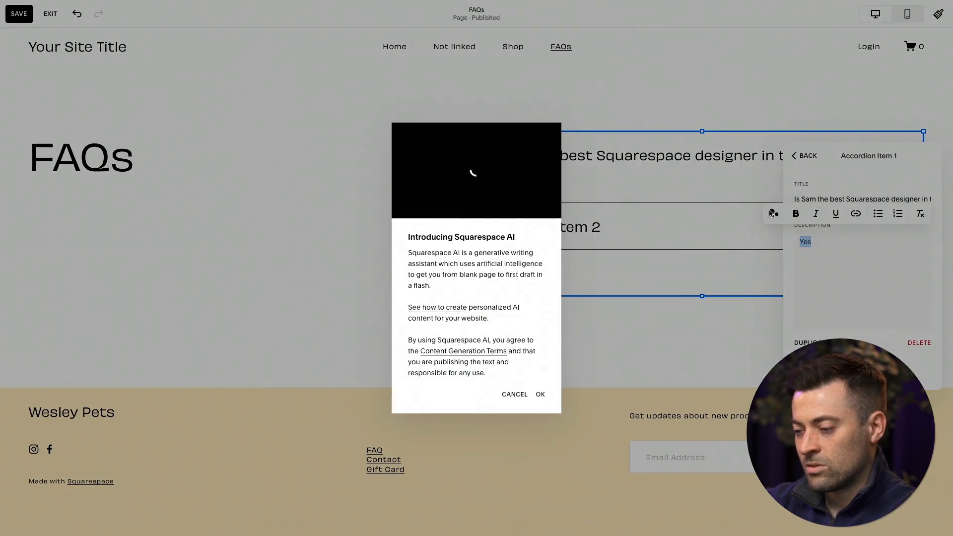
pyautogui.click(539, 395)
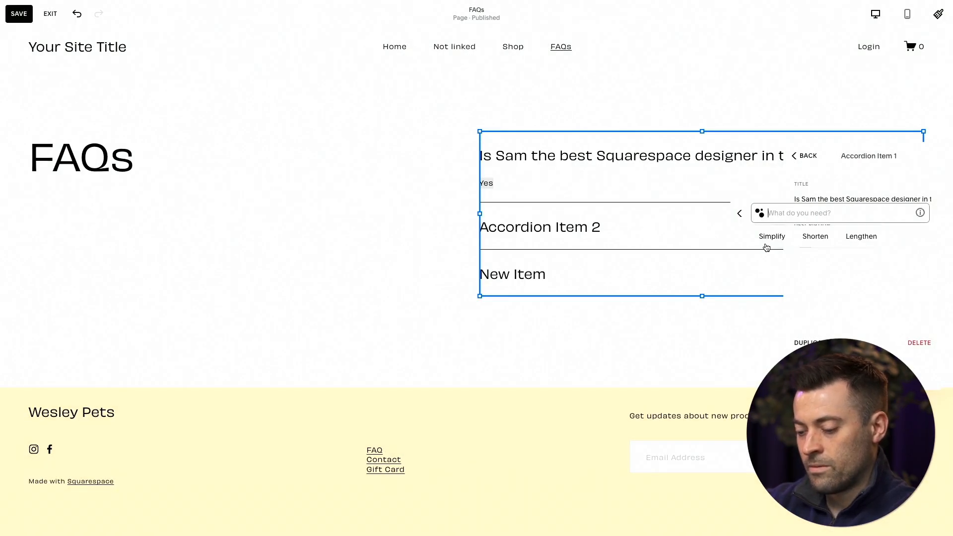
pyautogui.write('Answer')
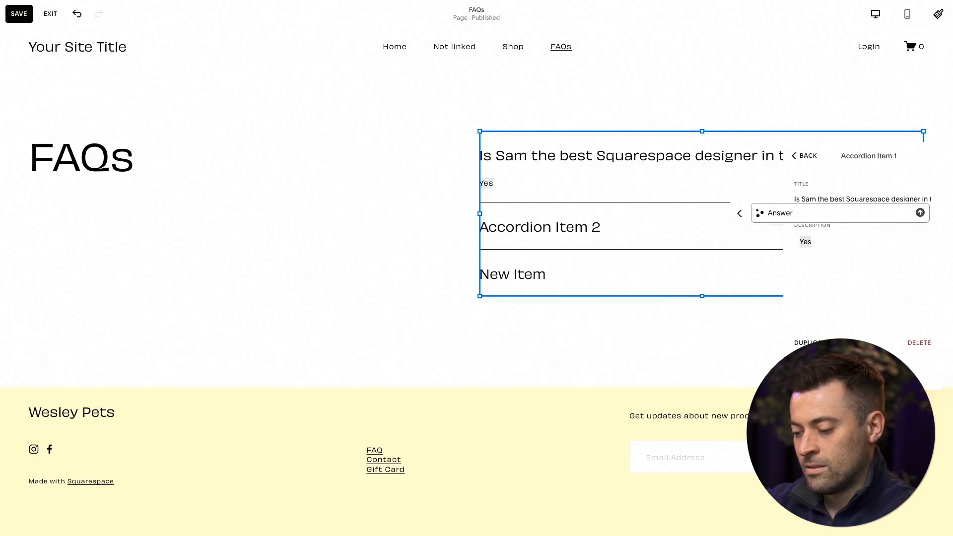
pyautogui.write(' whether Sam is the best')
pyautogui.press('Return')
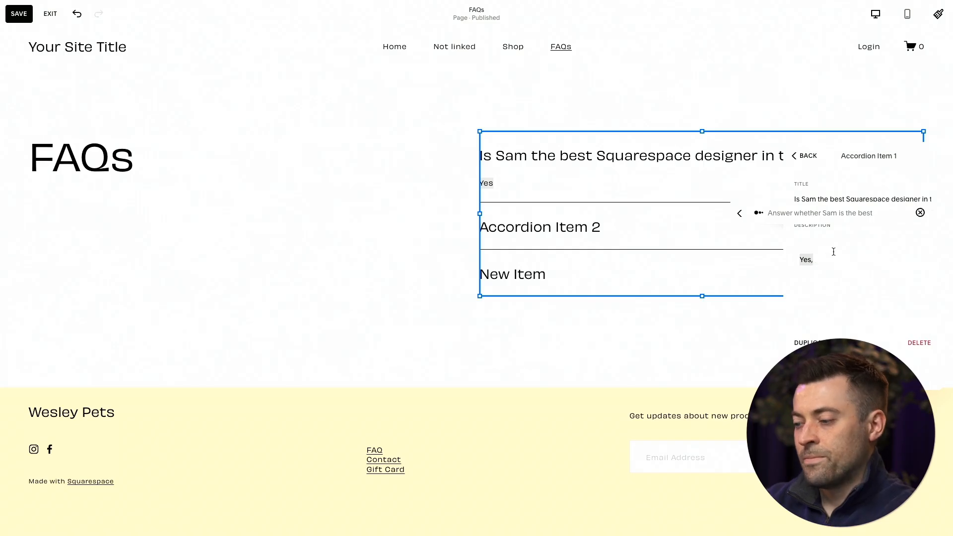
# Remove the blank line above the AI-generated description and format the text as a bullet list
pyautogui.click(877, 270)
pyautogui.press('Delete')
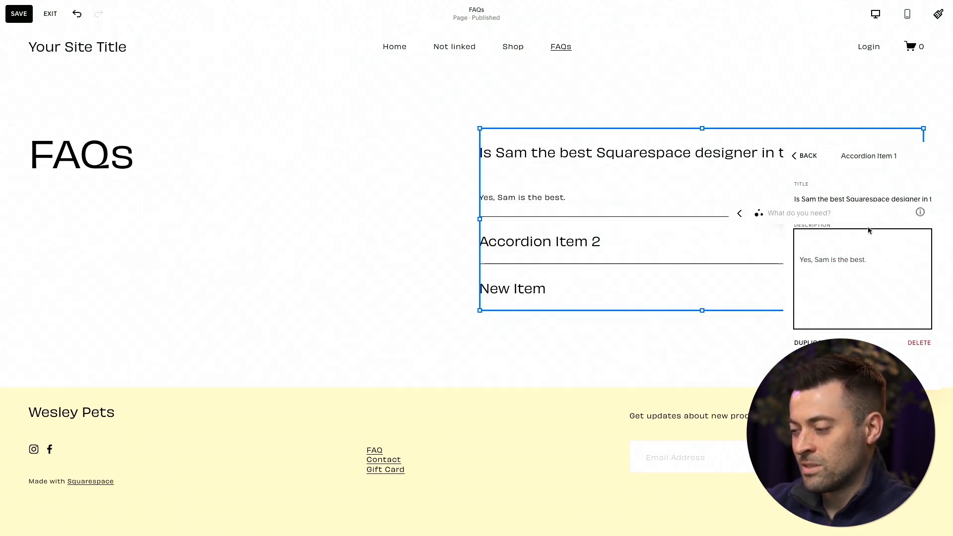
pyautogui.click(740, 214)
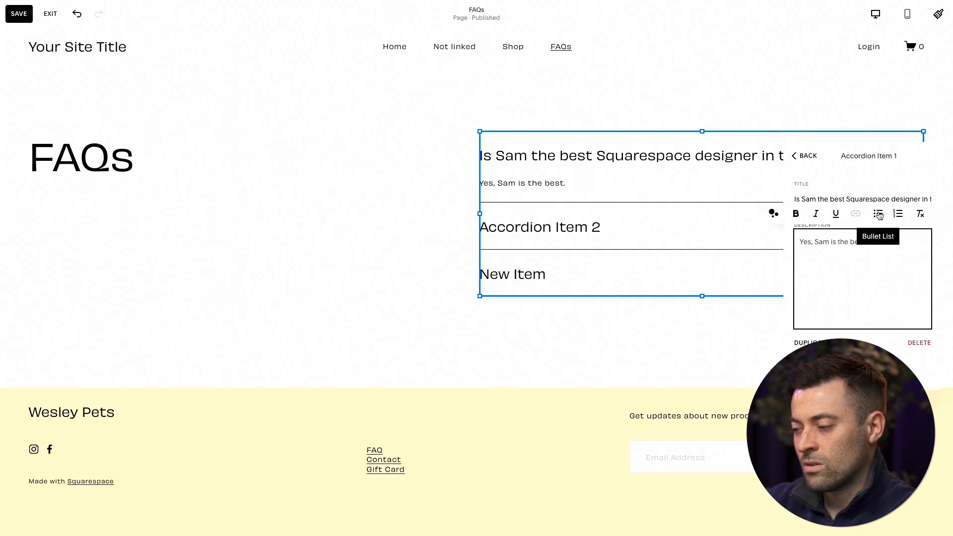
pyautogui.click(878, 215)
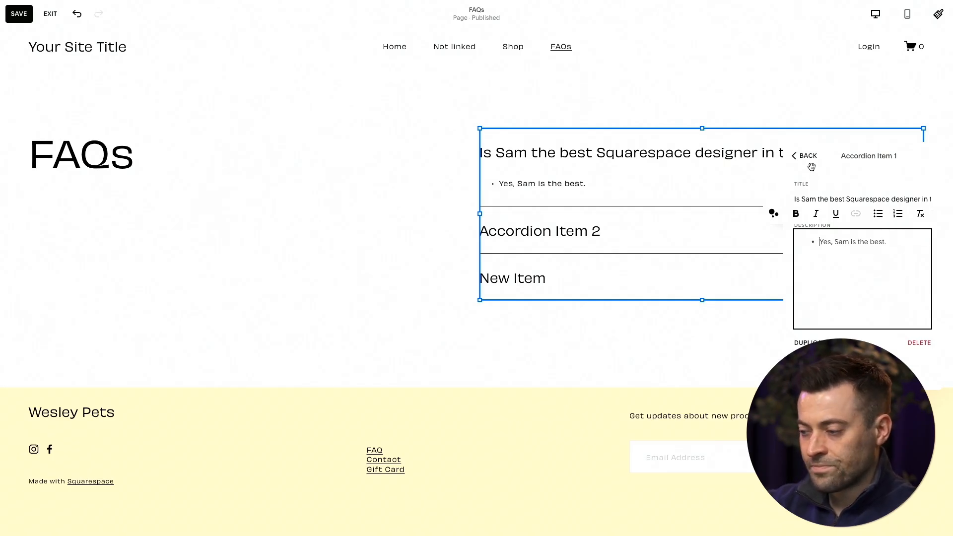
pyautogui.click(804, 160)
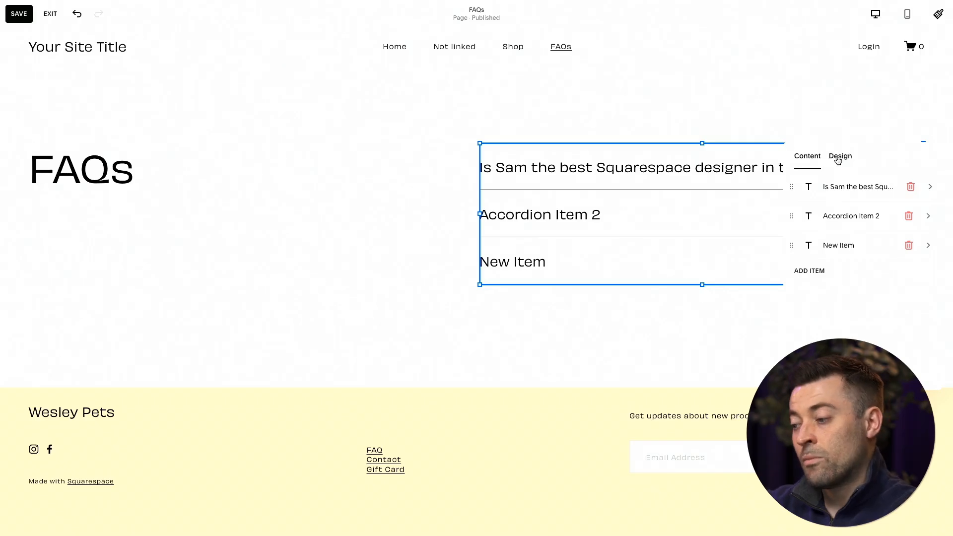
# Try Heading 3 as the style of the accordion titles, and return them to Heading 4
pyautogui.click(838, 158)
pyautogui.click(850, 197)
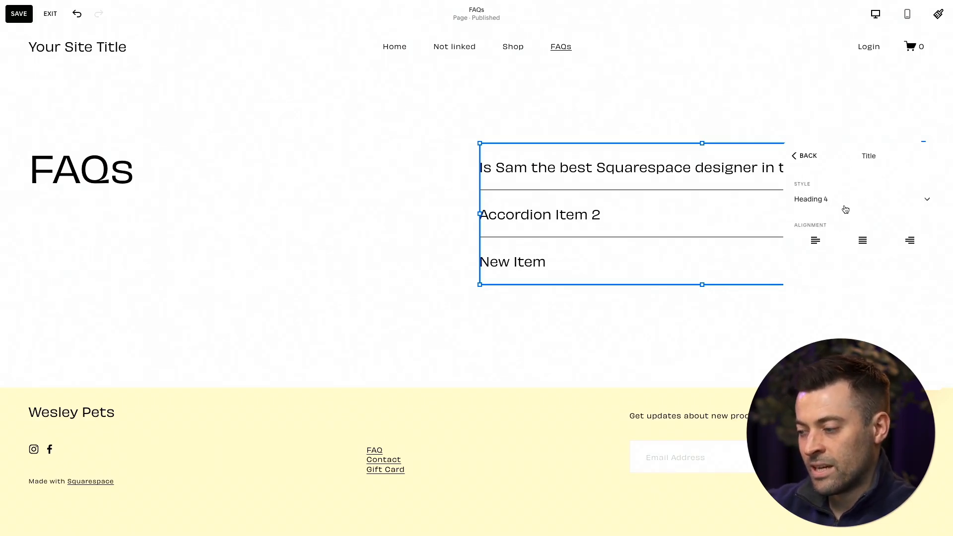
pyautogui.click(845, 201)
pyautogui.click(842, 176)
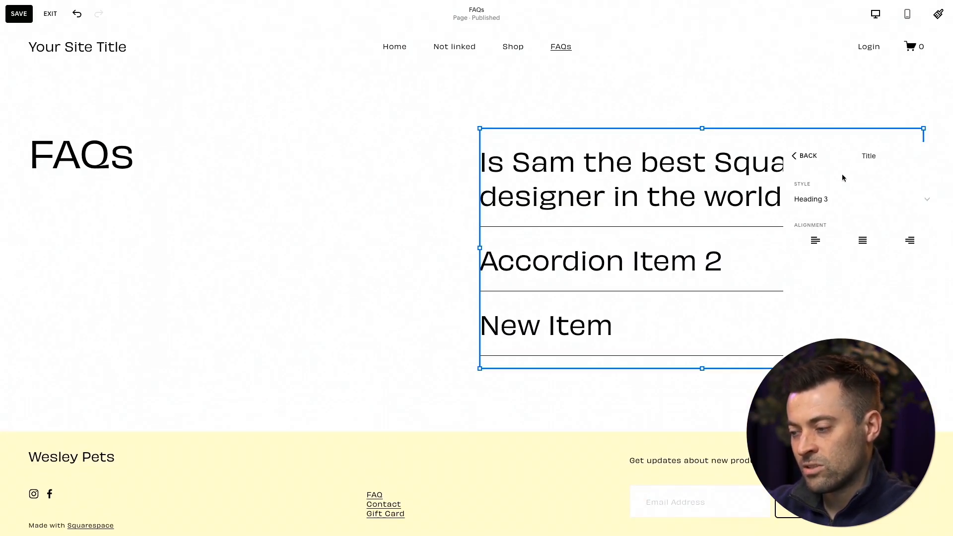
pyautogui.click(809, 157)
pyautogui.click(843, 206)
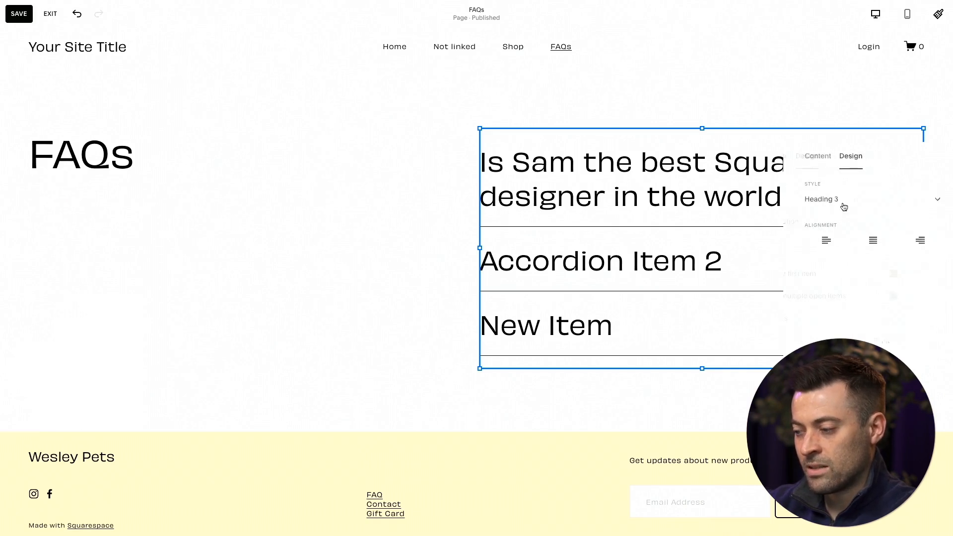
pyautogui.click(841, 204)
pyautogui.click(840, 224)
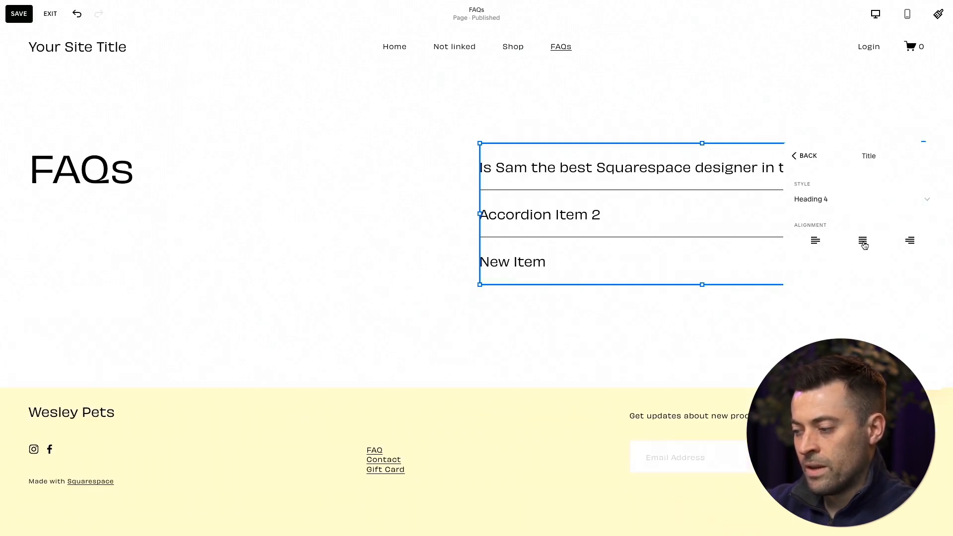
# Try centre and right alignment on the accordion titles, and return them to left alignment
pyautogui.click(863, 245)
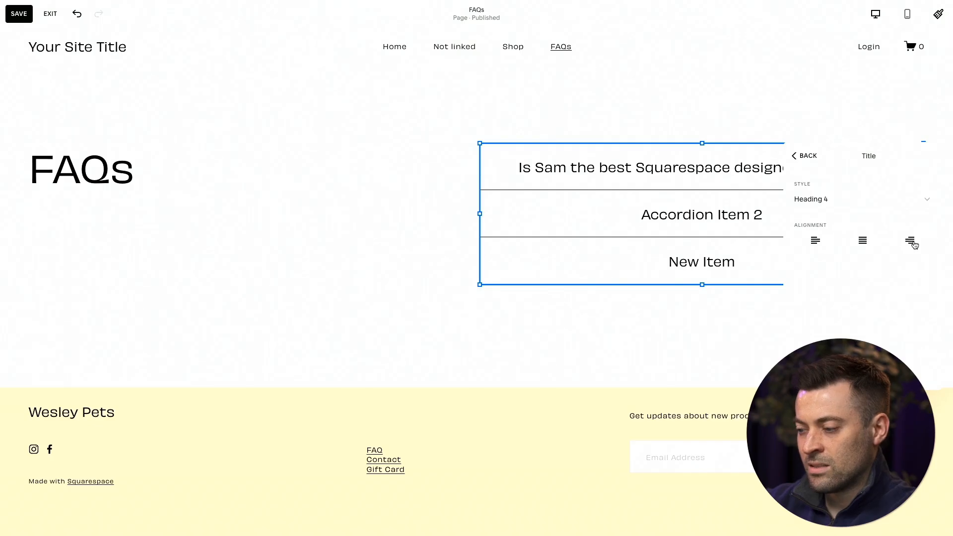
pyautogui.click(910, 241)
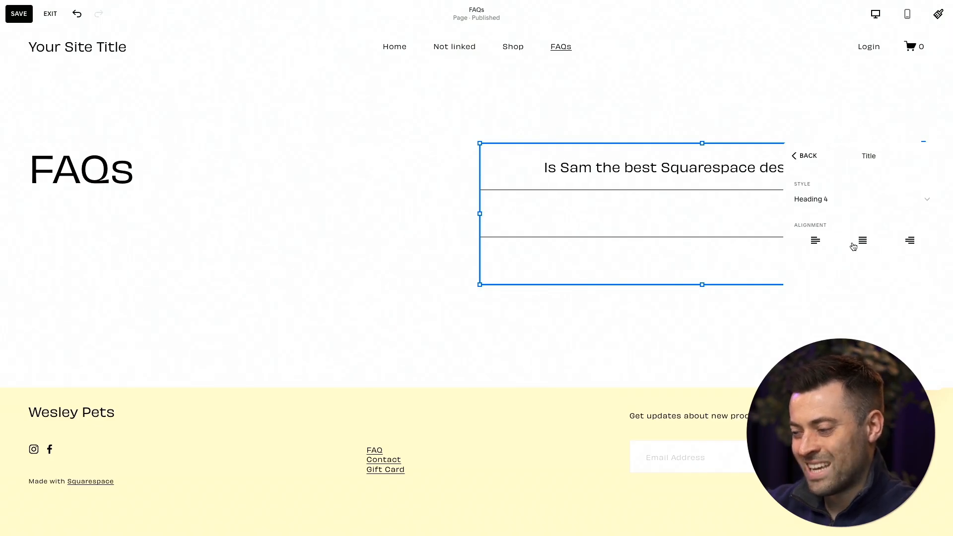
pyautogui.click(815, 240)
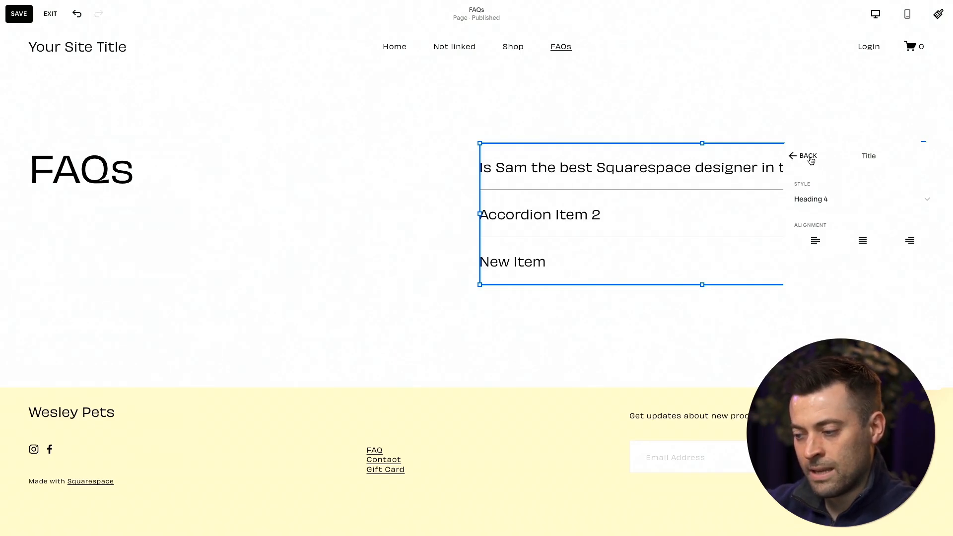
pyautogui.click(809, 156)
# Try the large and small widths for the accordion descriptions, return the width to medium, and go back to the item list
pyautogui.click(852, 223)
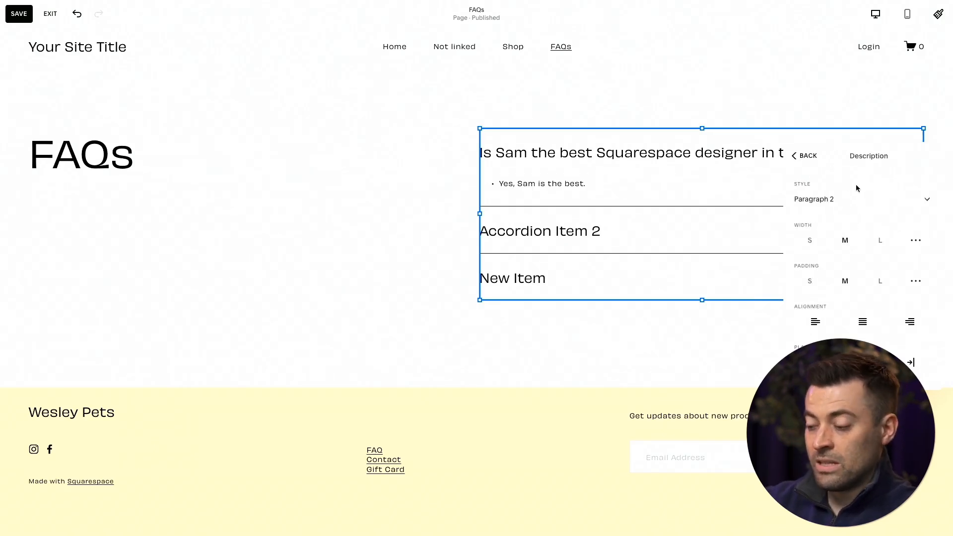
pyautogui.click(856, 206)
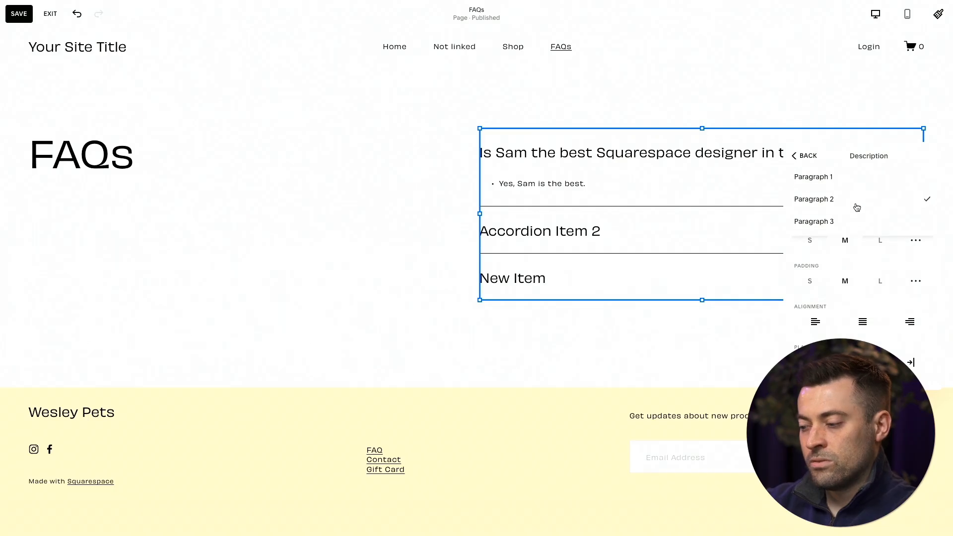
pyautogui.click(847, 150)
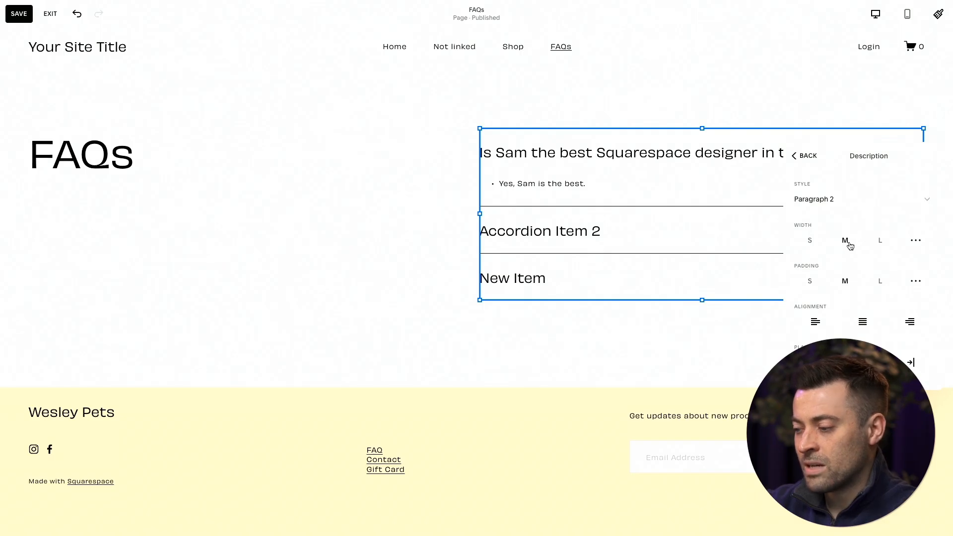
pyautogui.click(881, 241)
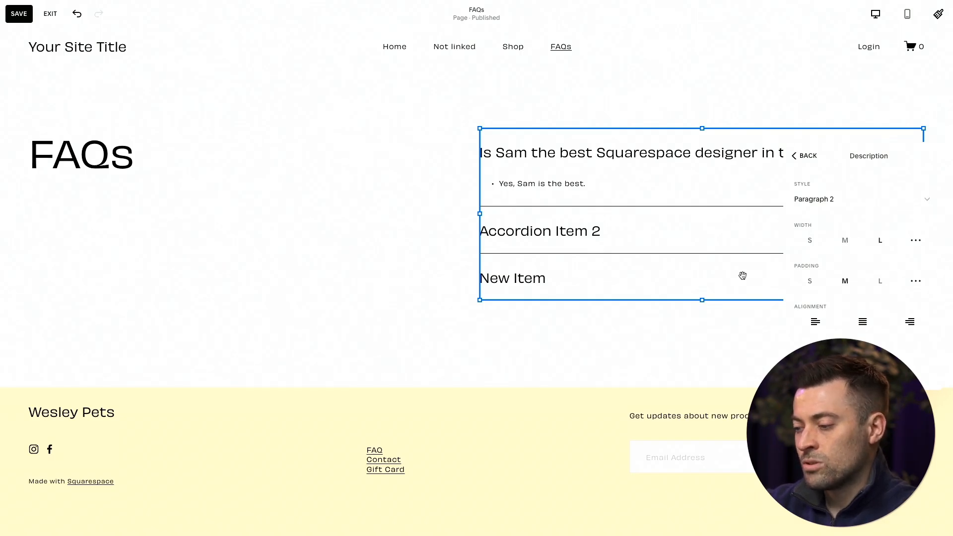
pyautogui.click(845, 241)
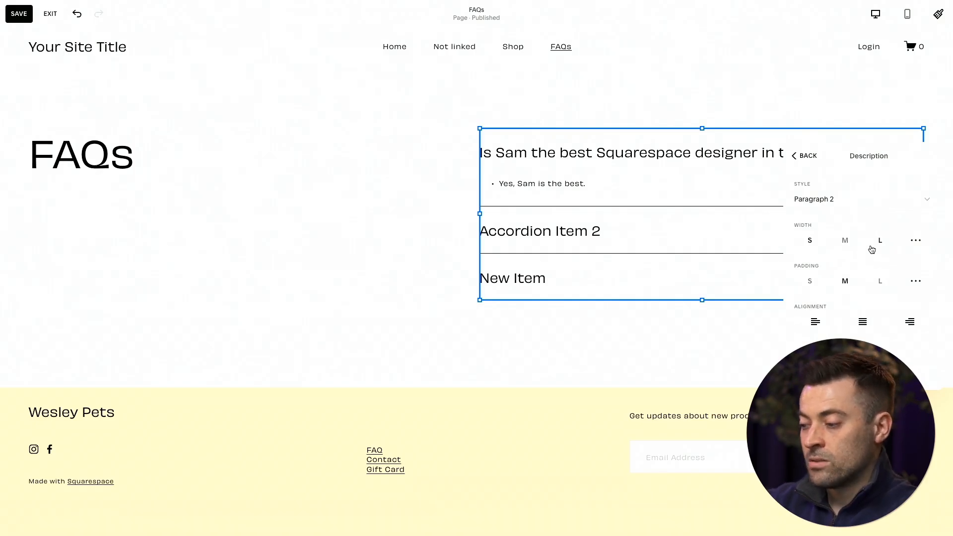
pyautogui.click(845, 241)
pyautogui.click(816, 155)
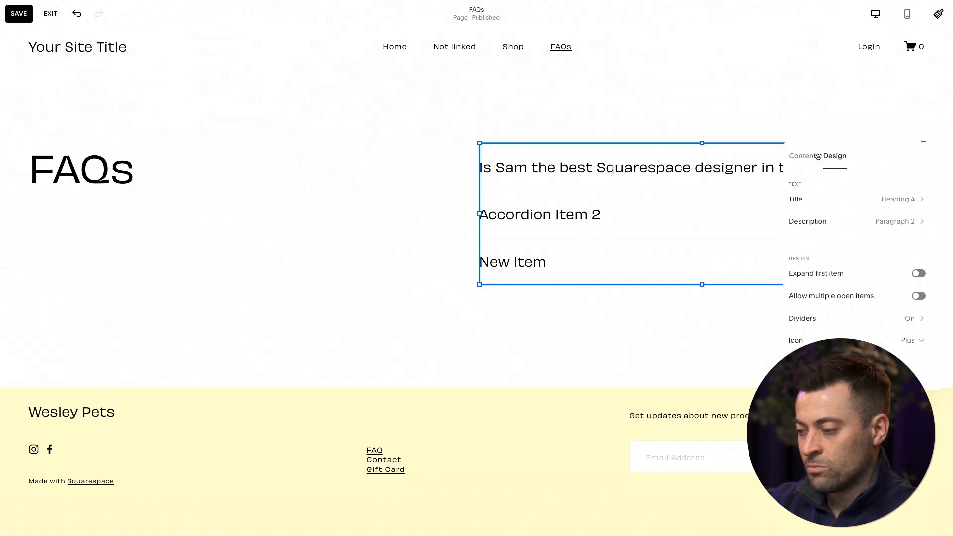
pyautogui.click(807, 156)
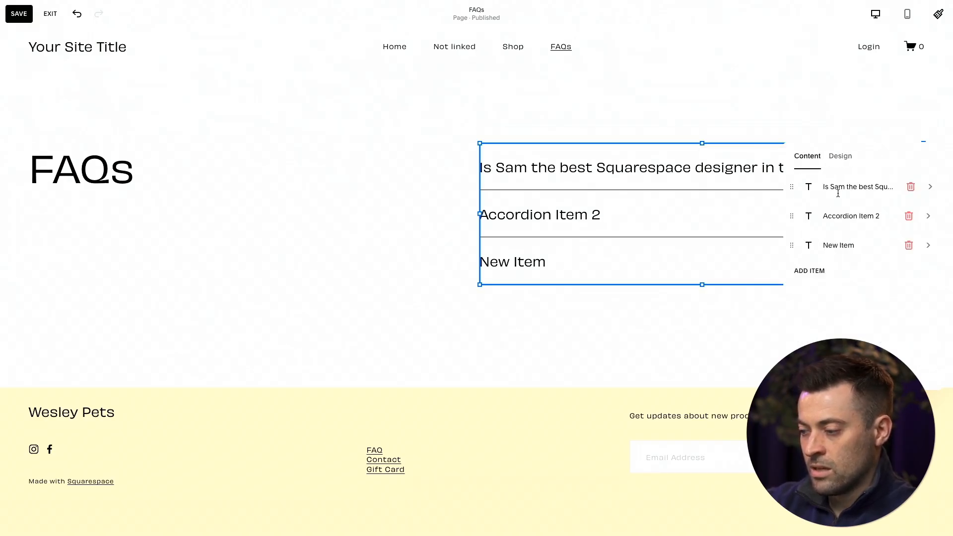
# Generate an AI-written paragraph in the first accordion item's description, and save the page
pyautogui.click(834, 186)
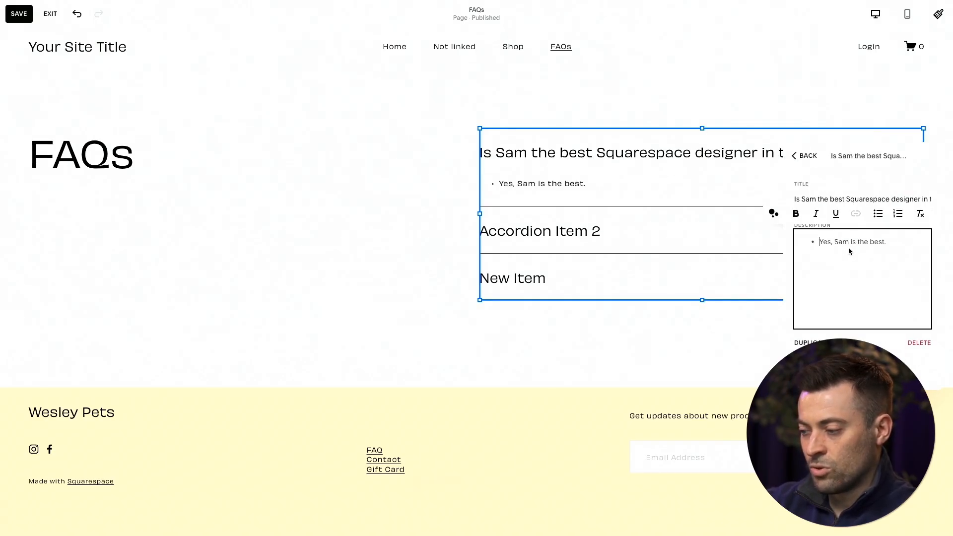
pyautogui.click(772, 213)
pyautogui.click(780, 235)
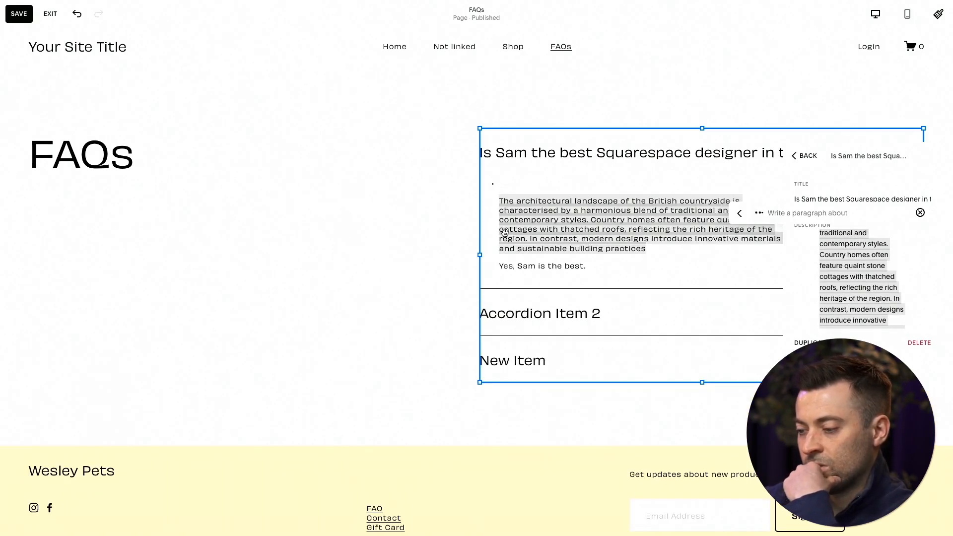
pyautogui.click(413, 236)
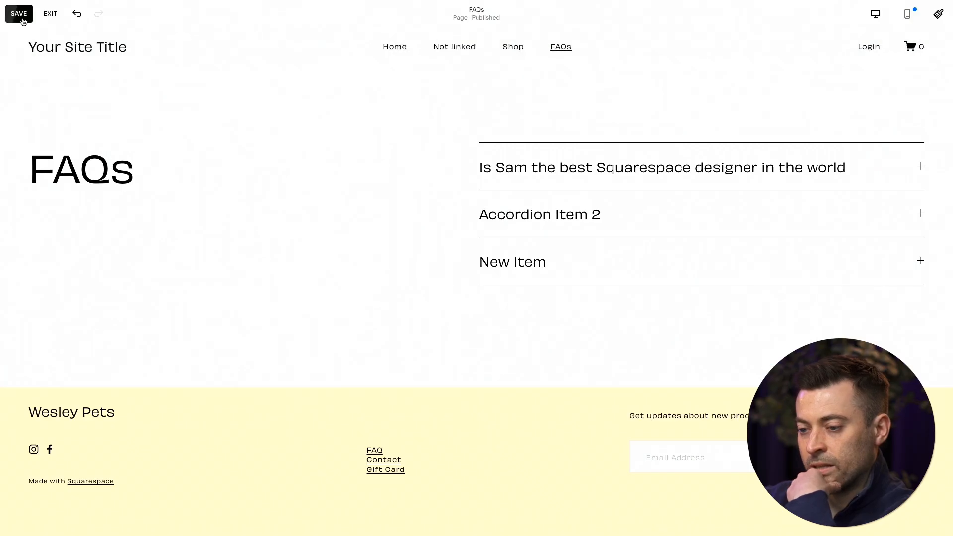
pyautogui.click(20, 15)
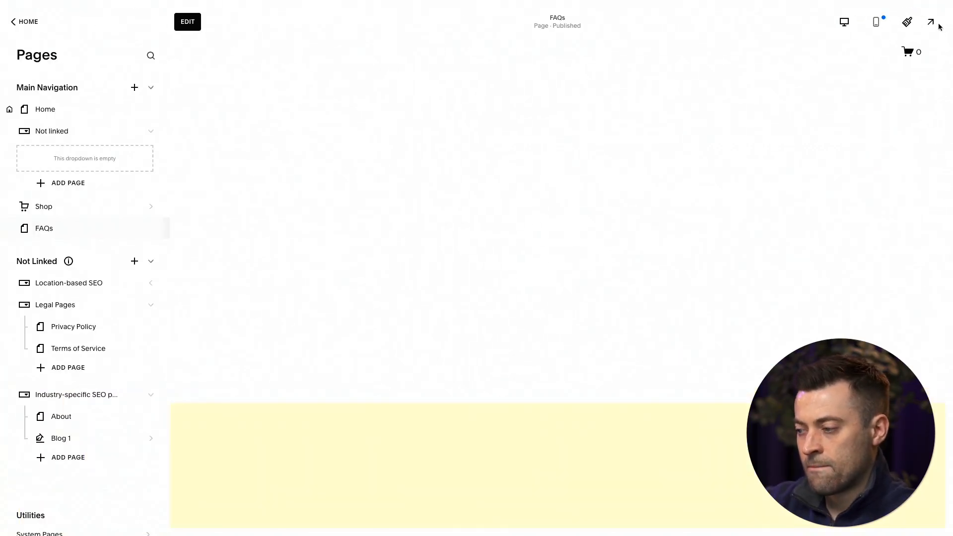
# Preview the FAQs page full-screen with the first question expanded, and return to the page list
pyautogui.click(936, 25)
pyautogui.click(758, 152)
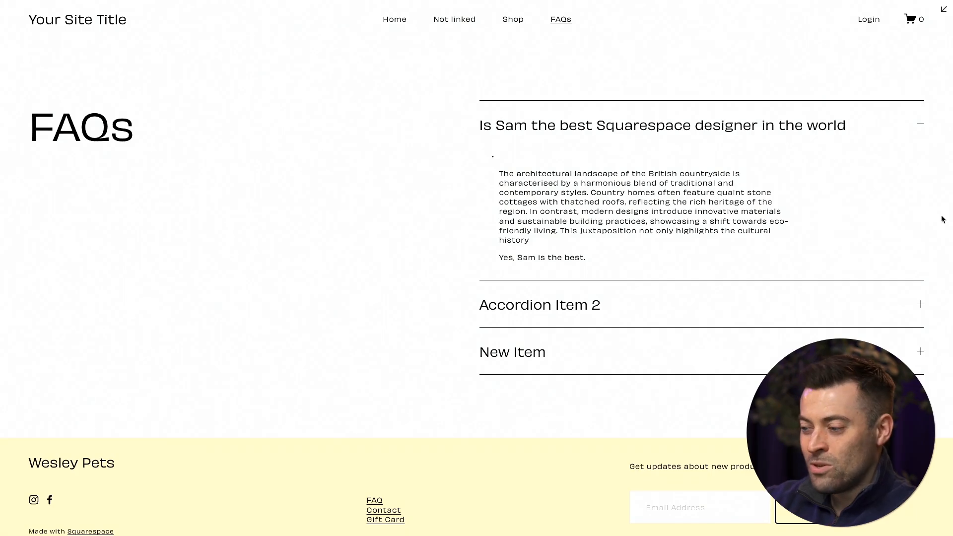
pyautogui.click(943, 9)
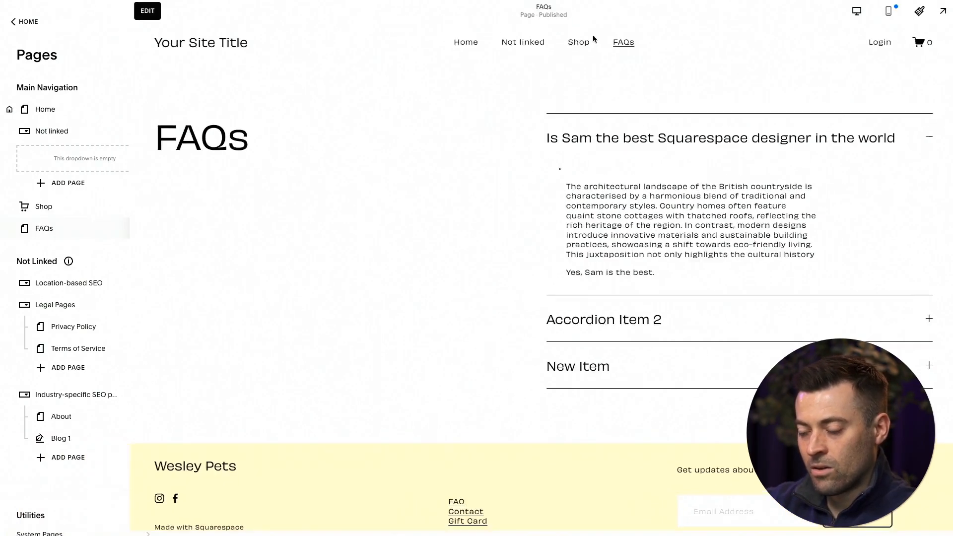
# Reopen the FAQs page for editing and set the width of the accordion descriptions to large
pyautogui.click(197, 20)
pyautogui.doubleClick(630, 192)
pyautogui.click(838, 157)
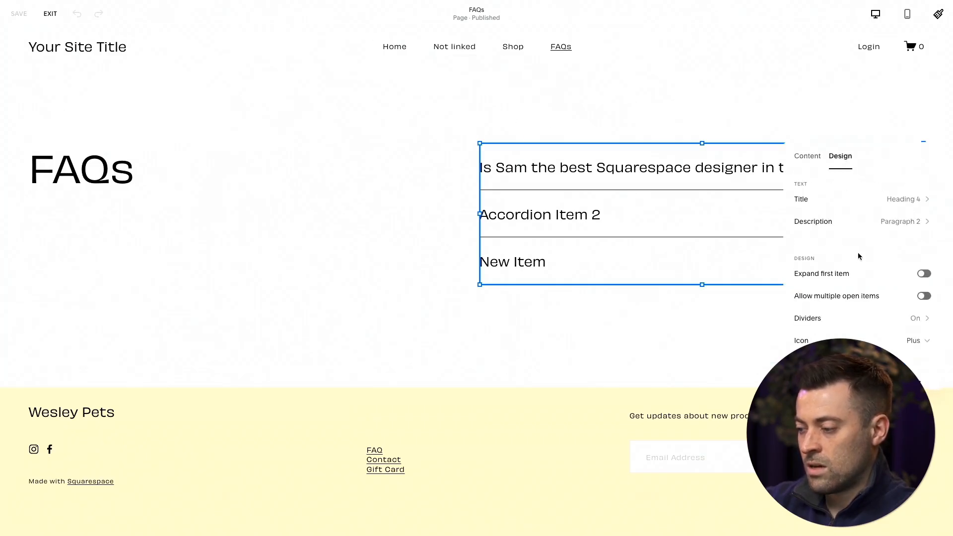
pyautogui.click(871, 204)
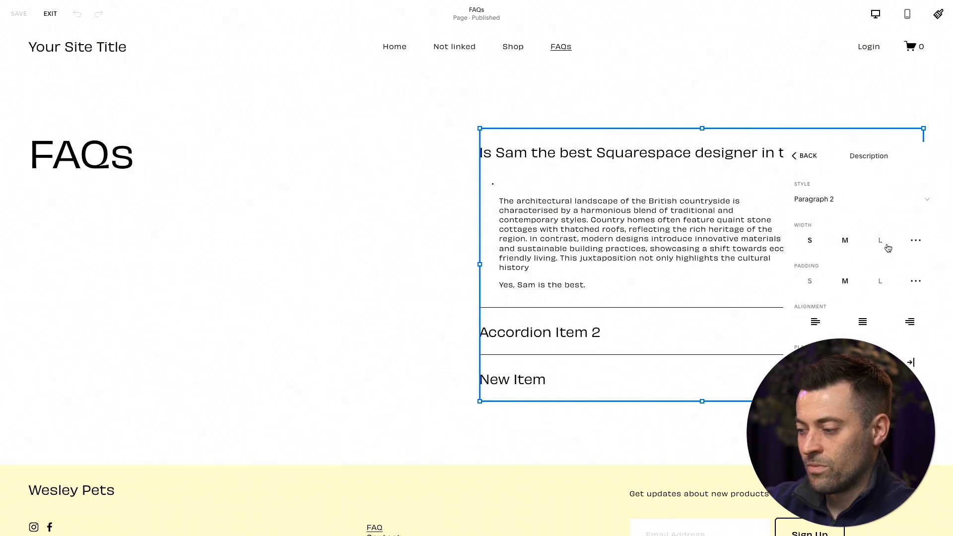
pyautogui.click(880, 240)
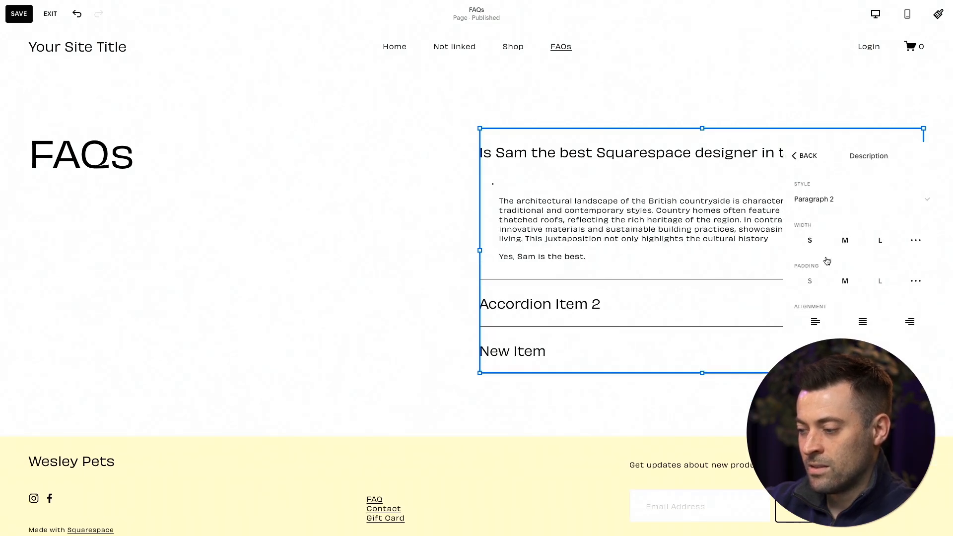
# Try small padding and centre alignment on the accordion descriptions, and return them to medium padding and left alignment
pyautogui.click(809, 281)
pyautogui.click(845, 281)
pyautogui.click(862, 323)
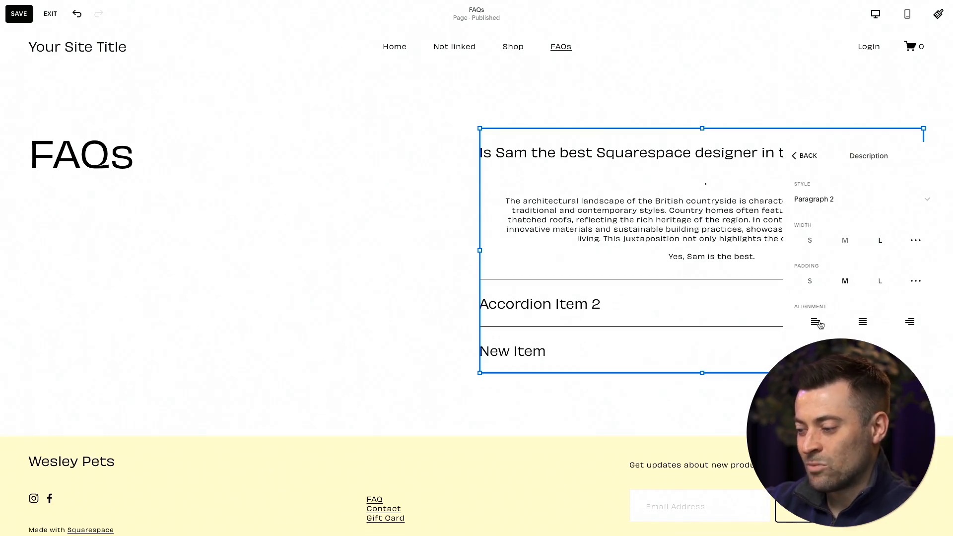
pyautogui.click(815, 322)
pyautogui.click(805, 157)
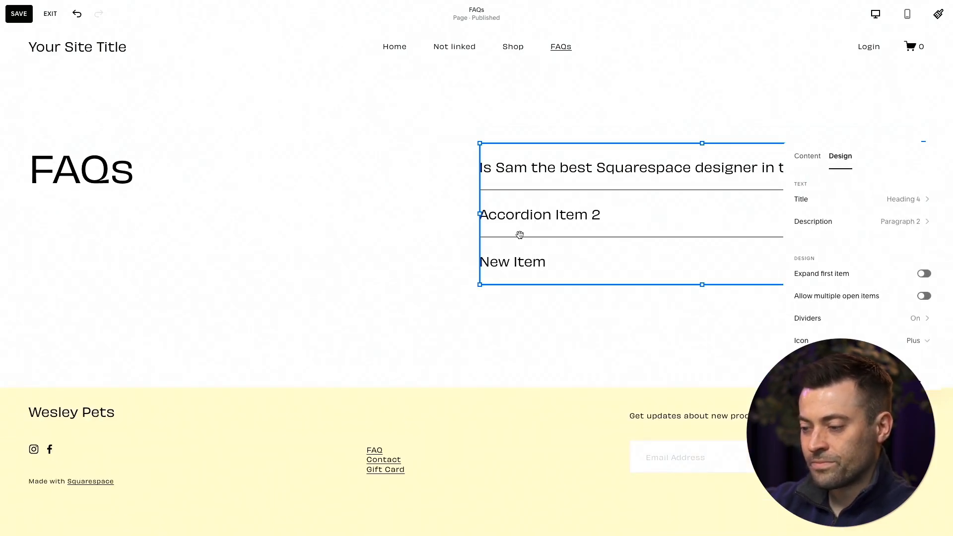
# Save the page and check the first question's expanded answer in the full-screen preview
pyautogui.click(12, 15)
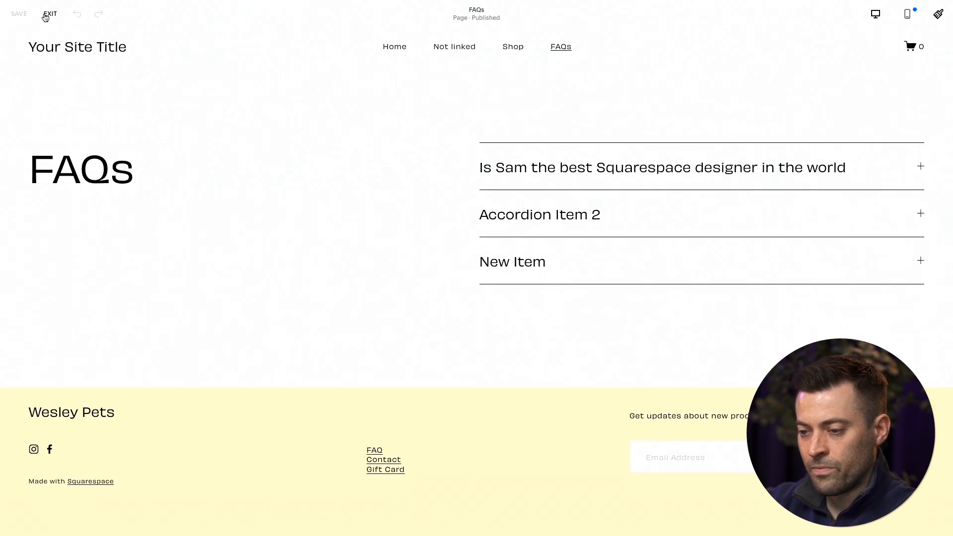
pyautogui.click(930, 22)
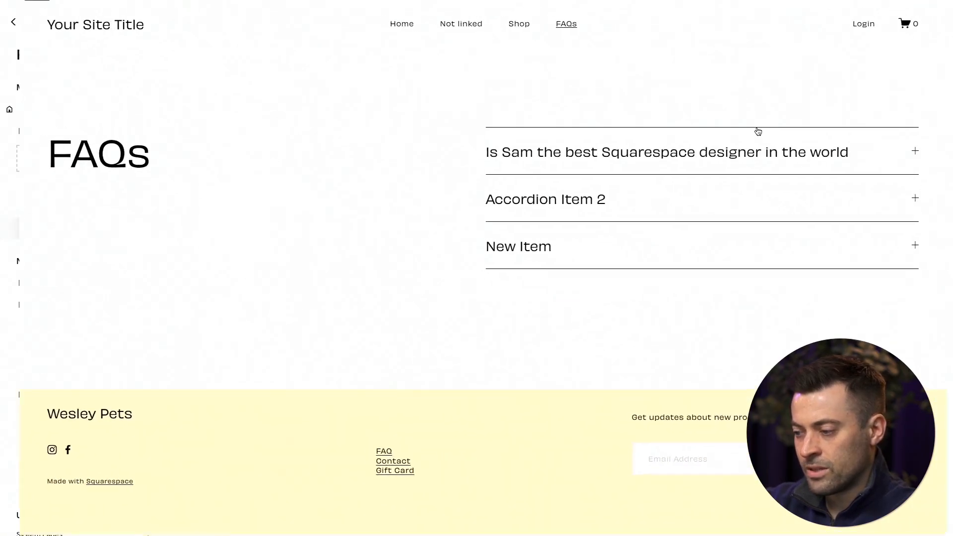
pyautogui.click(744, 126)
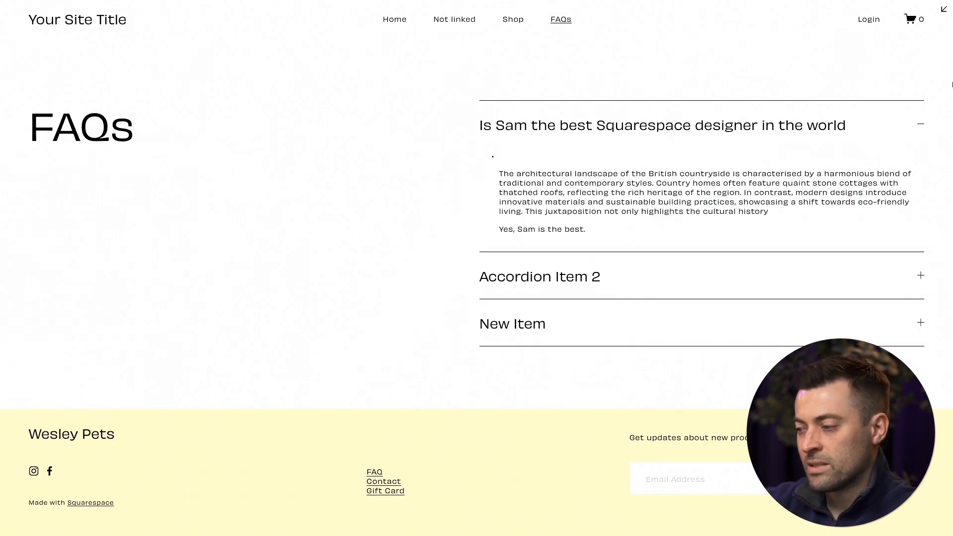
pyautogui.click(943, 9)
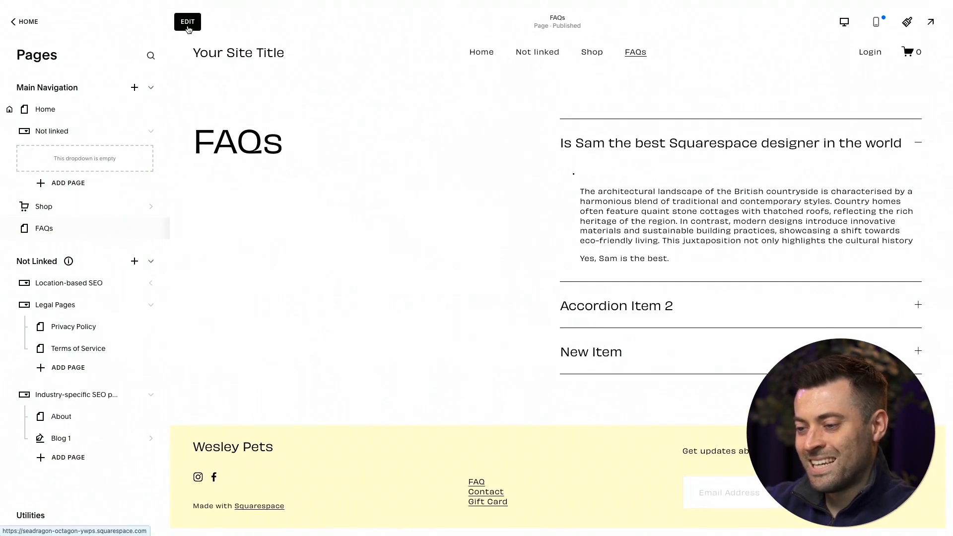
# Make the accordion expand its first item by default, and try allowing multiple open items before disabling that option again
pyautogui.click(188, 22)
pyautogui.click(619, 236)
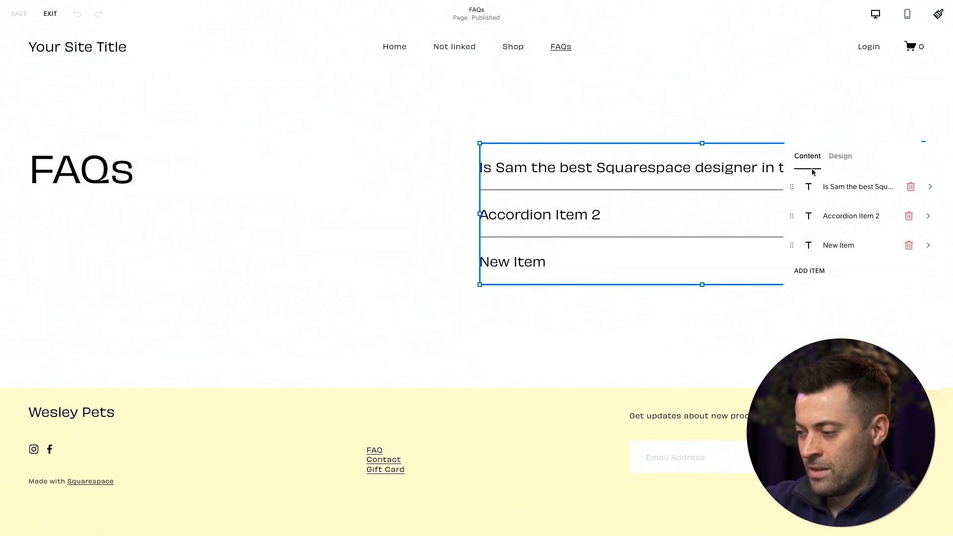
pyautogui.click(840, 156)
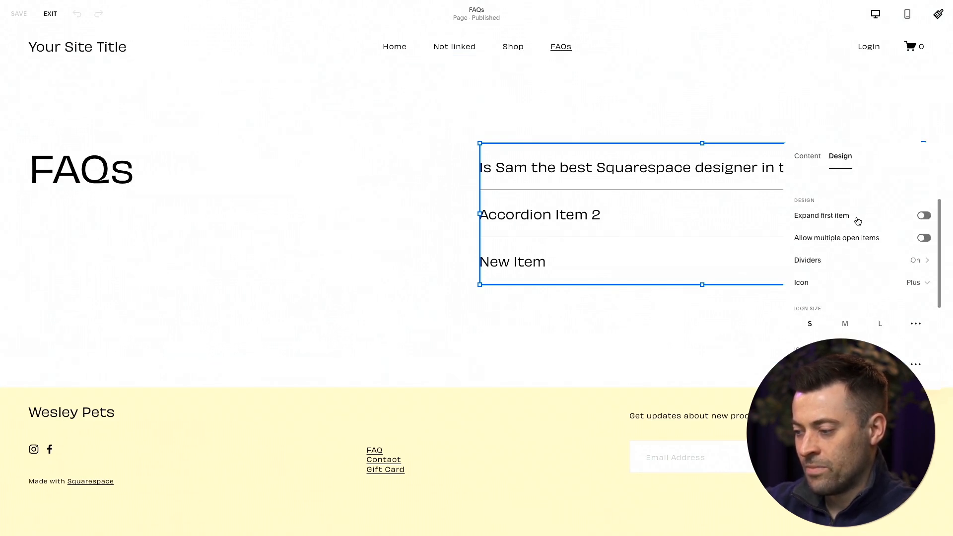
pyautogui.click(859, 217)
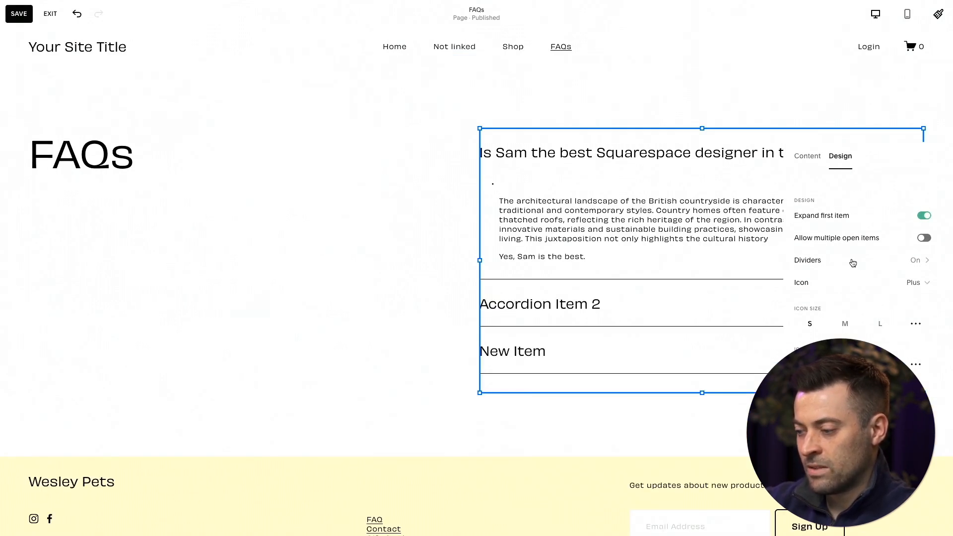
pyautogui.click(924, 239)
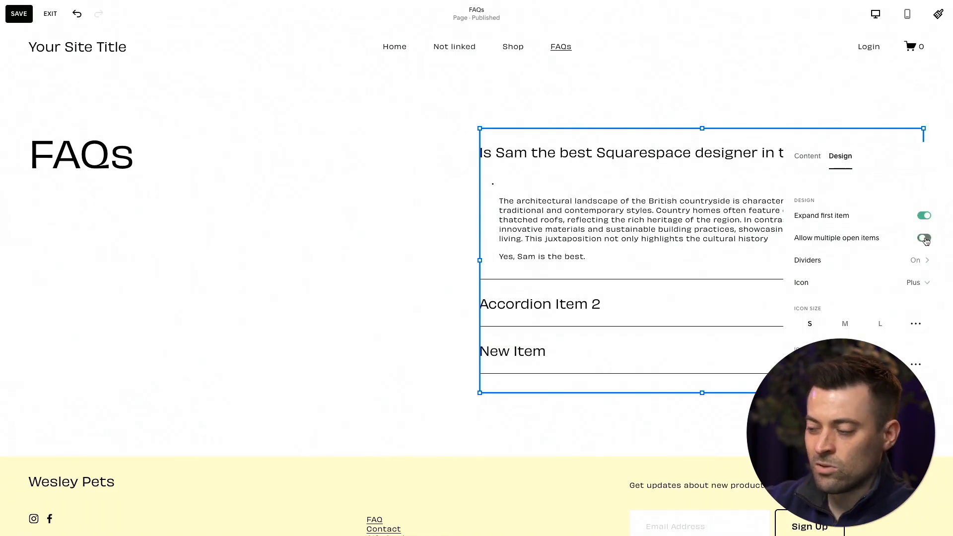
# Try the accordion without dividers, restore them, and hide only the first and last dividers
pyautogui.click(890, 267)
pyautogui.click(924, 181)
pyautogui.click(924, 181)
pyautogui.click(923, 203)
pyautogui.click(924, 225)
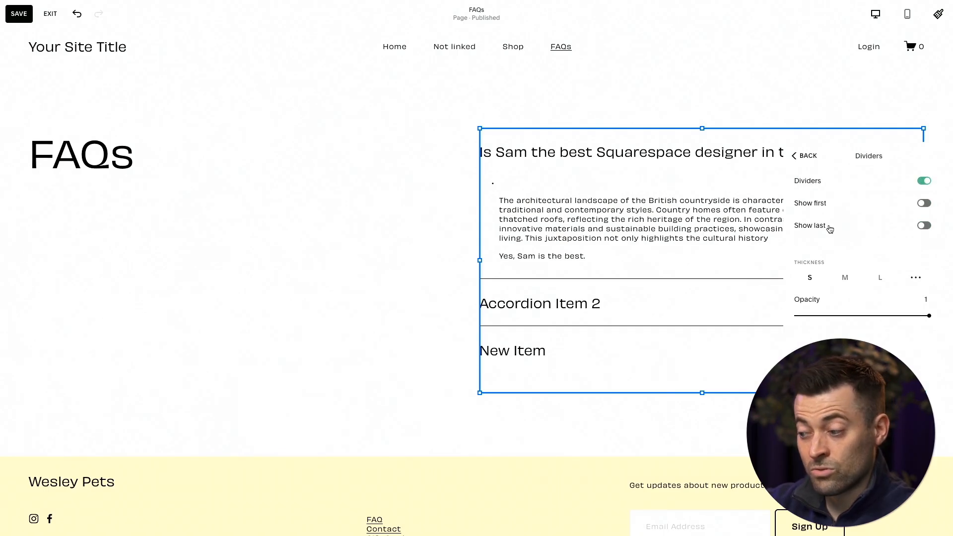
# Try medium divider thickness and a visible last divider, and return to small thickness with the last divider hidden
pyautogui.click(846, 279)
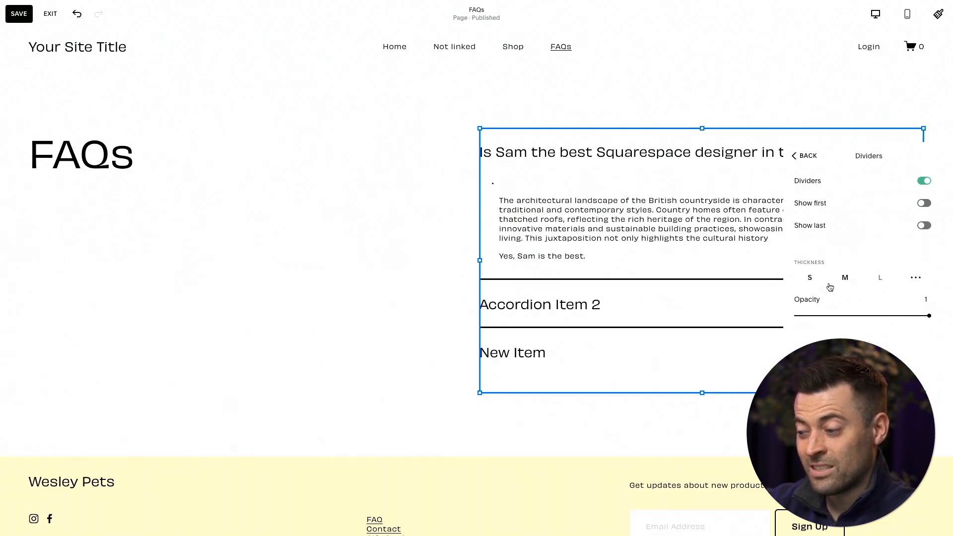
pyautogui.click(811, 279)
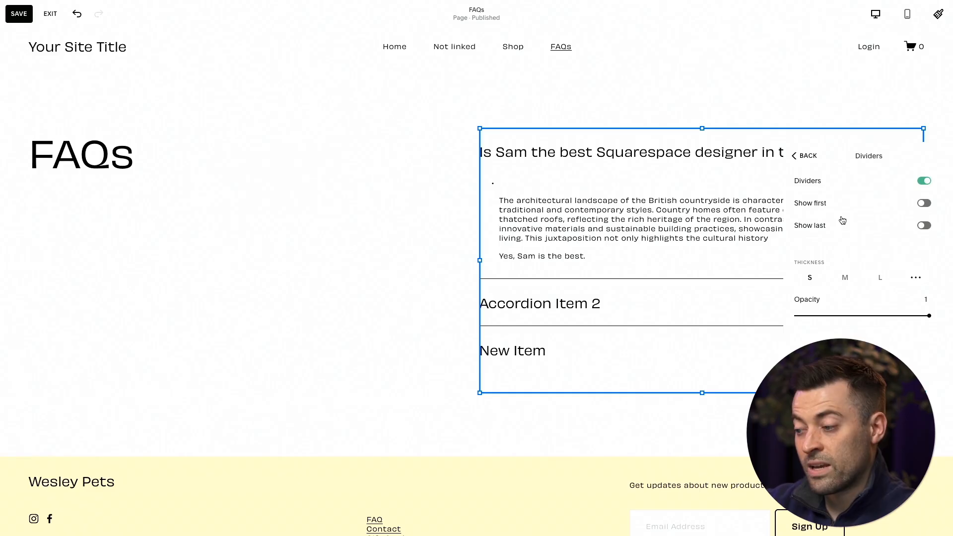
pyautogui.click(885, 236)
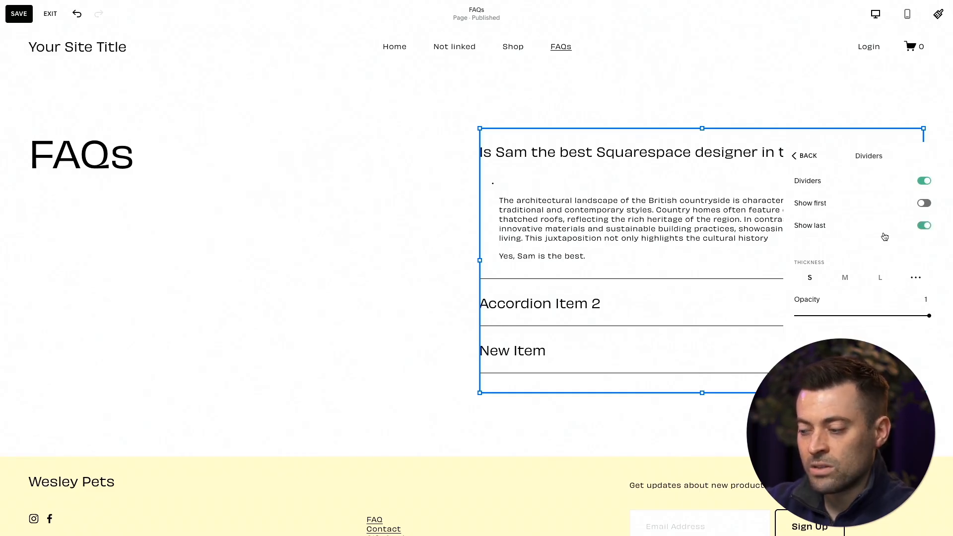
pyautogui.click(885, 233)
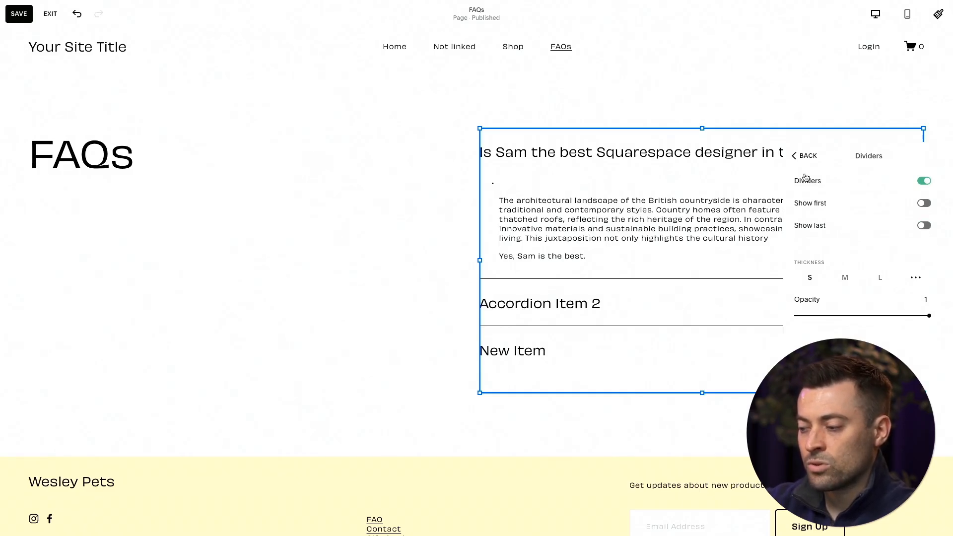
pyautogui.click(806, 158)
# Move the accordion's settings into the empty space beside the block, and show its design options
pyautogui.scroll(-1, 870, 290)
pyautogui.click(894, 233)
pyautogui.click(469, 155)
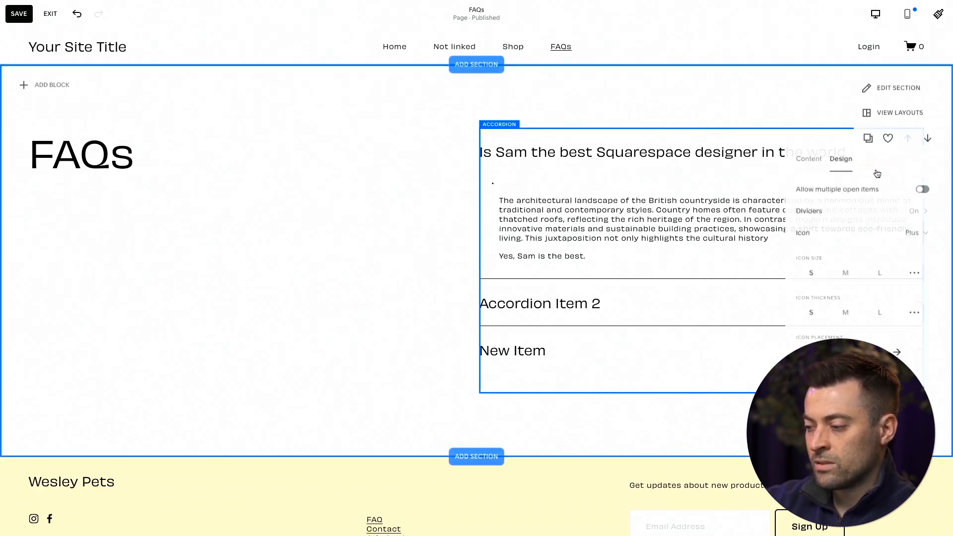
pyautogui.click(762, 212)
pyautogui.moveTo(881, 140); pyautogui.dragTo(327, 144)
pyautogui.click(313, 144)
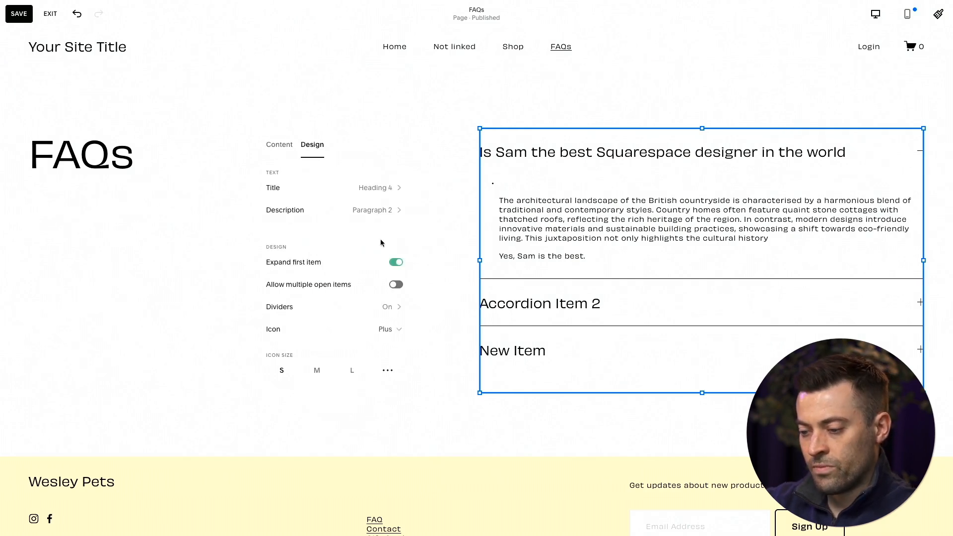
# Change the accordion icon from a plus to an arrow and set its size to medium
pyautogui.scroll(-1, 381, 243)
pyautogui.click(372, 289)
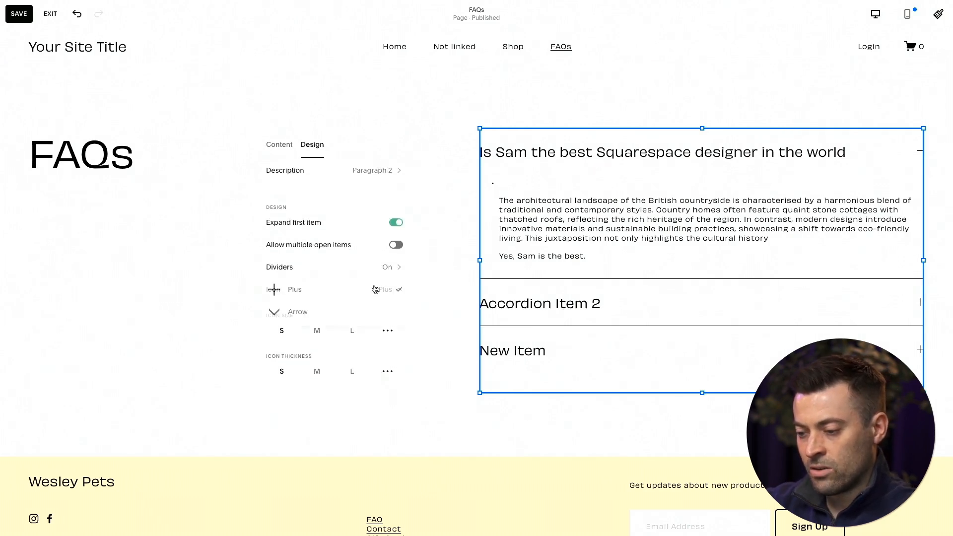
pyautogui.click(325, 309)
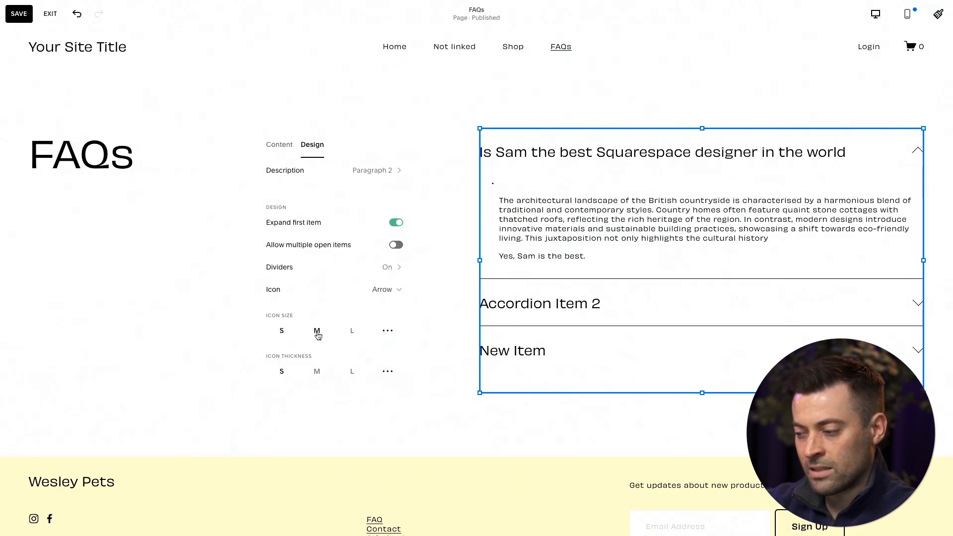
# Try medium icon thickness and left icon placement, and return them to small thickness and right placement
pyautogui.scroll(-3, 355, 340)
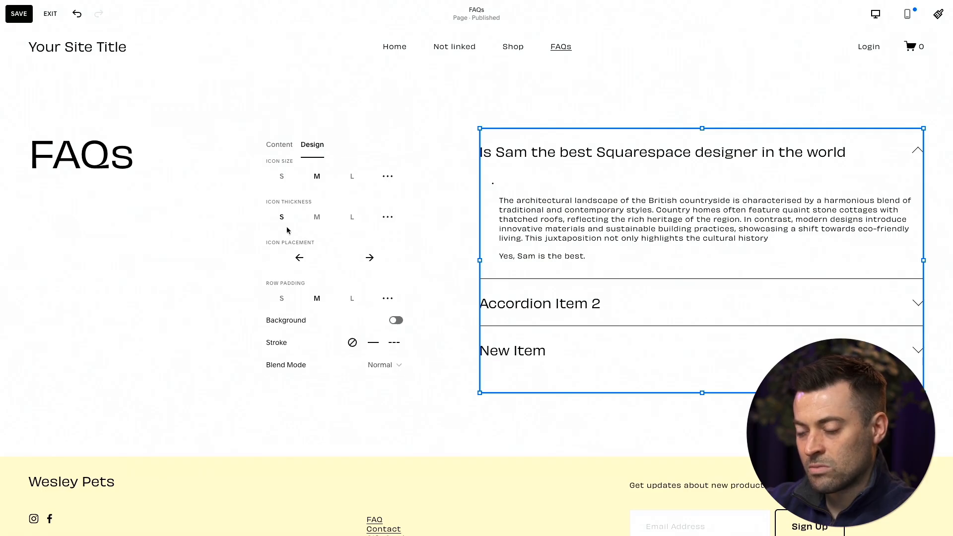
pyautogui.click(352, 217)
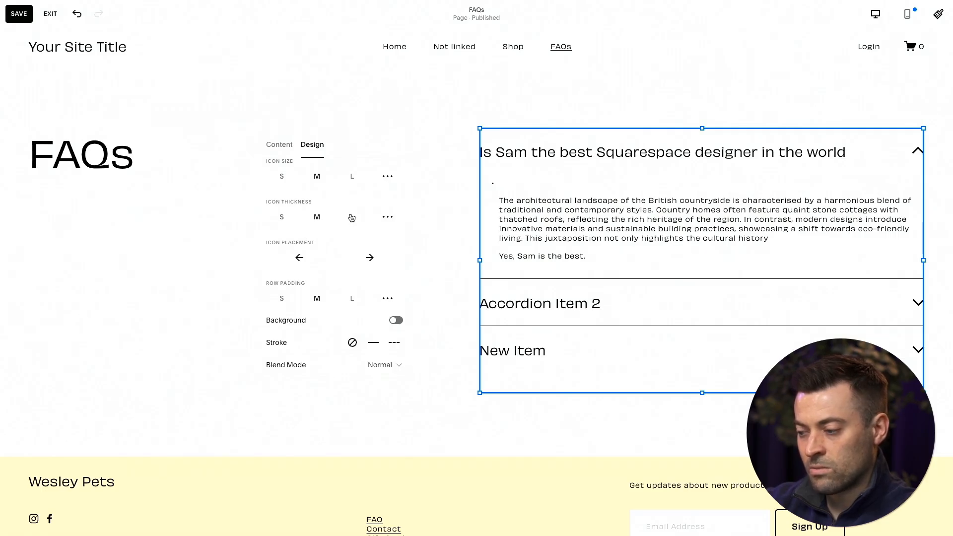
pyautogui.click(281, 219)
pyautogui.click(300, 258)
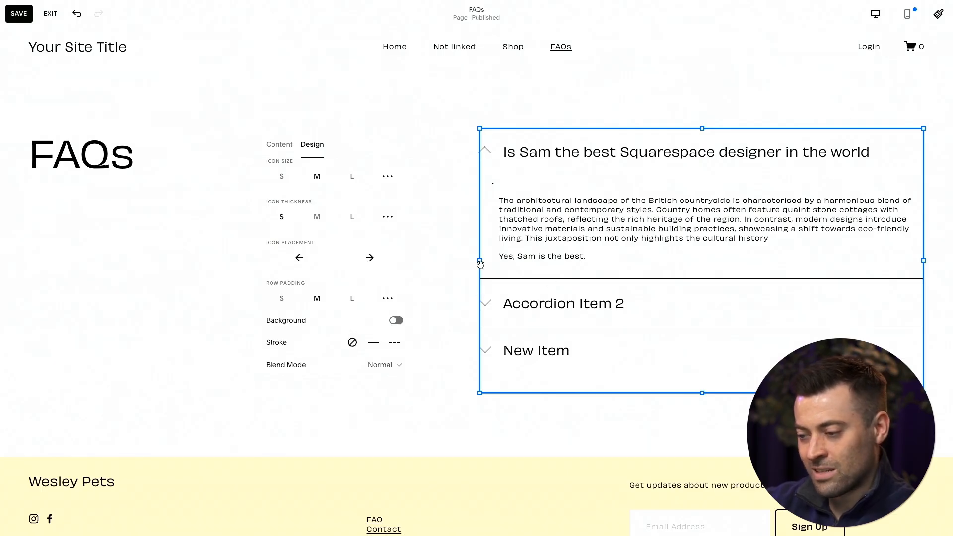
pyautogui.click(361, 265)
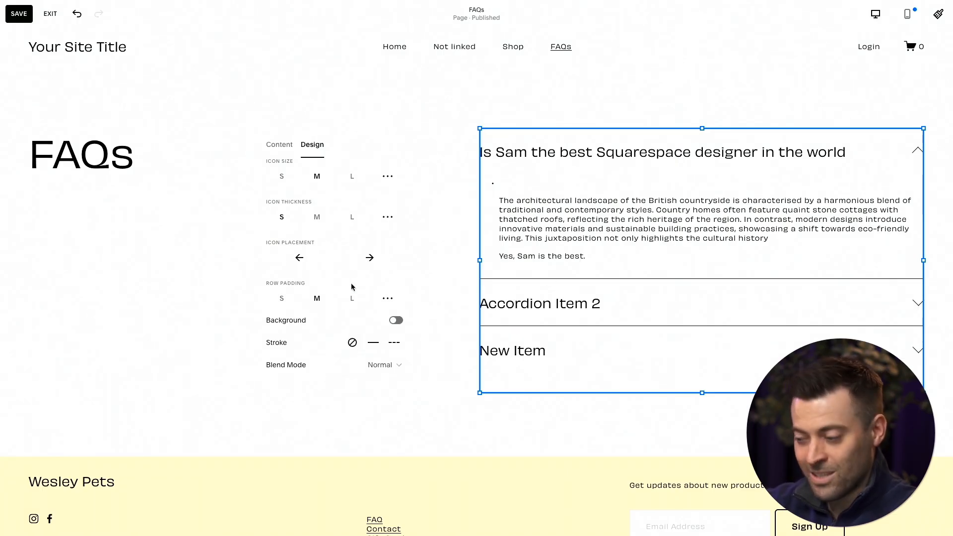
# Try small row padding on the accordion, and return it to medium
pyautogui.click(286, 303)
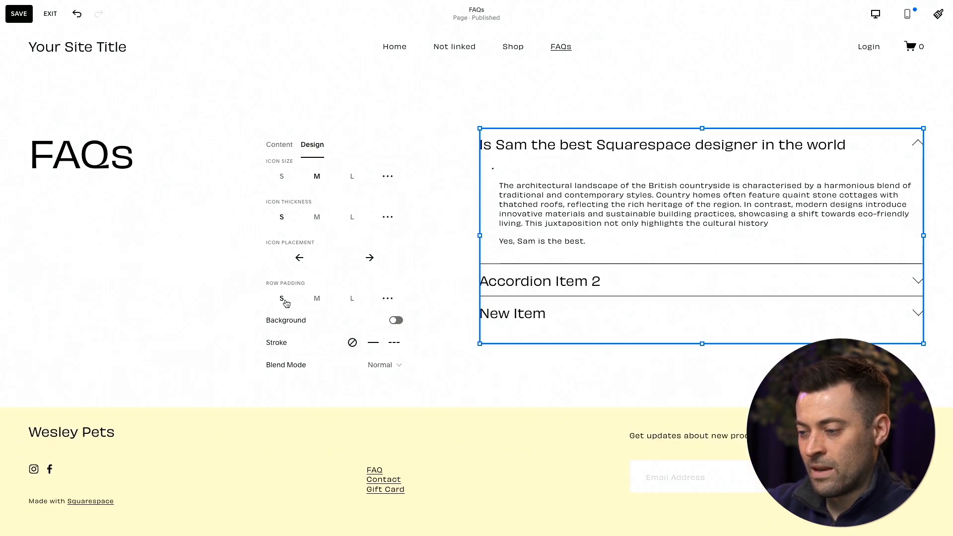
pyautogui.click(333, 299)
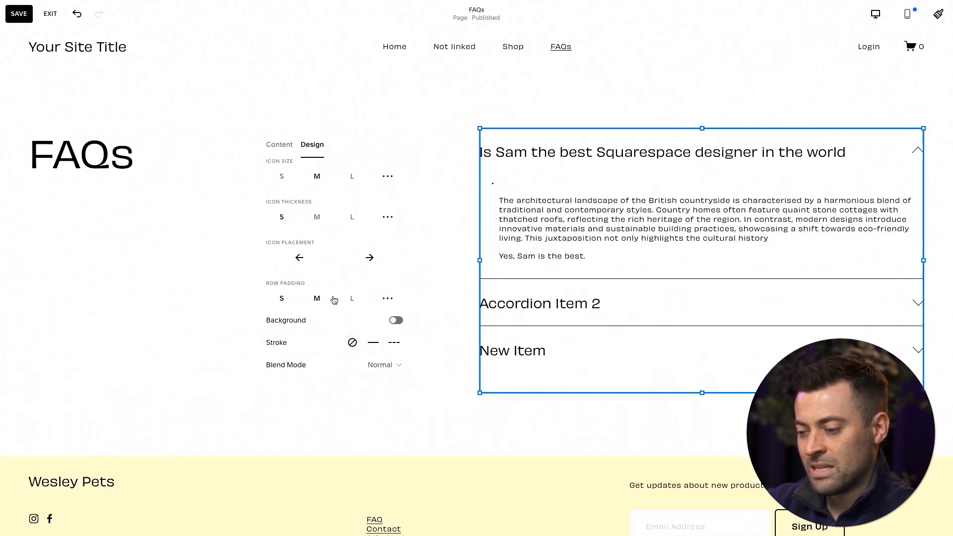
pyautogui.scroll(-1, 374, 318)
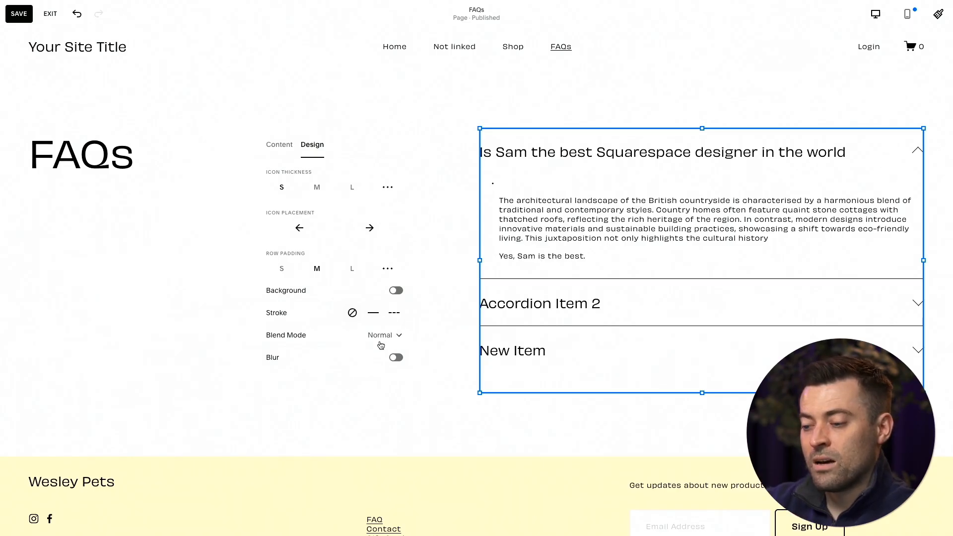
# Try the blur effect on the accordion, and look over its blend mode options
pyautogui.click(395, 358)
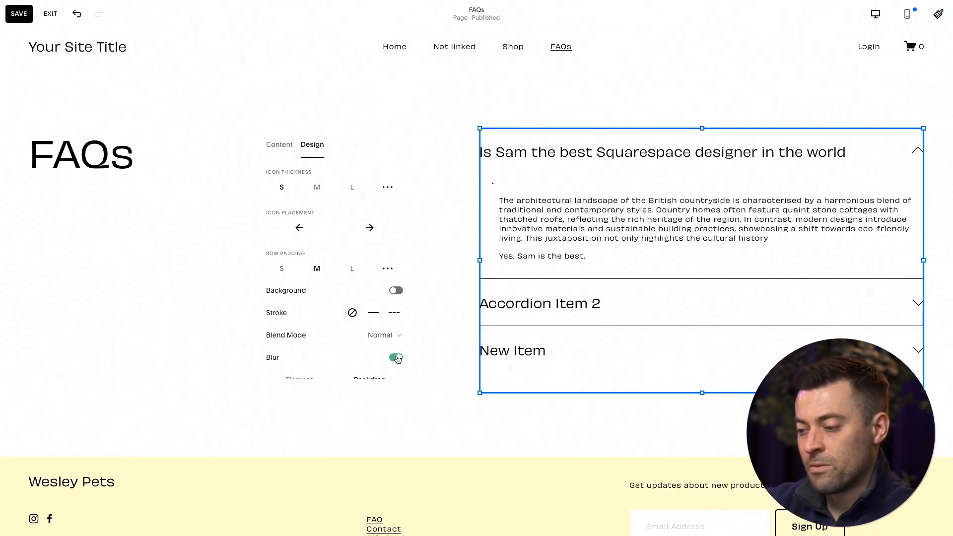
pyautogui.click(392, 335)
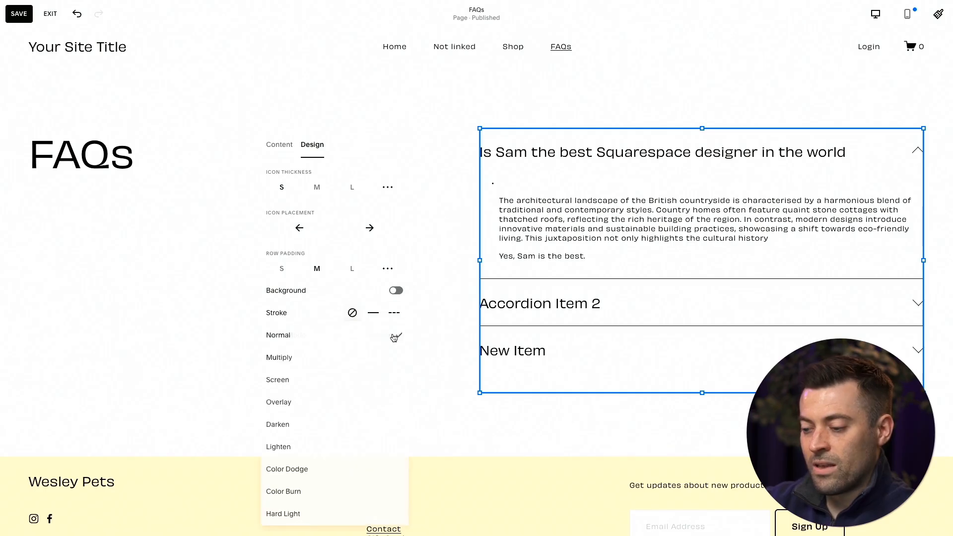
pyautogui.click(412, 302)
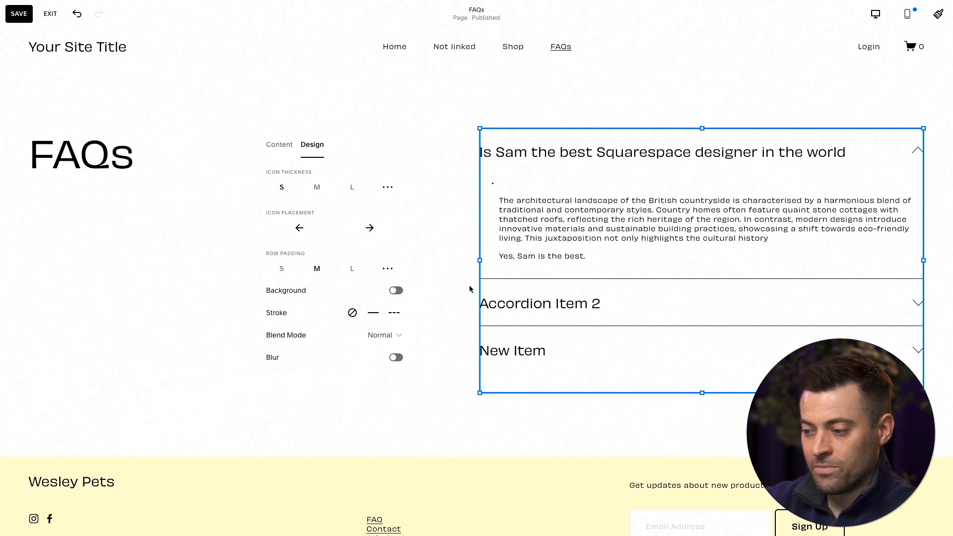
# Widen the accordion block by extending its left edge toward the FAQs heading
pyautogui.click(525, 262)
pyautogui.moveTo(480, 260); pyautogui.dragTo(397, 253)
pyautogui.click(324, 255)
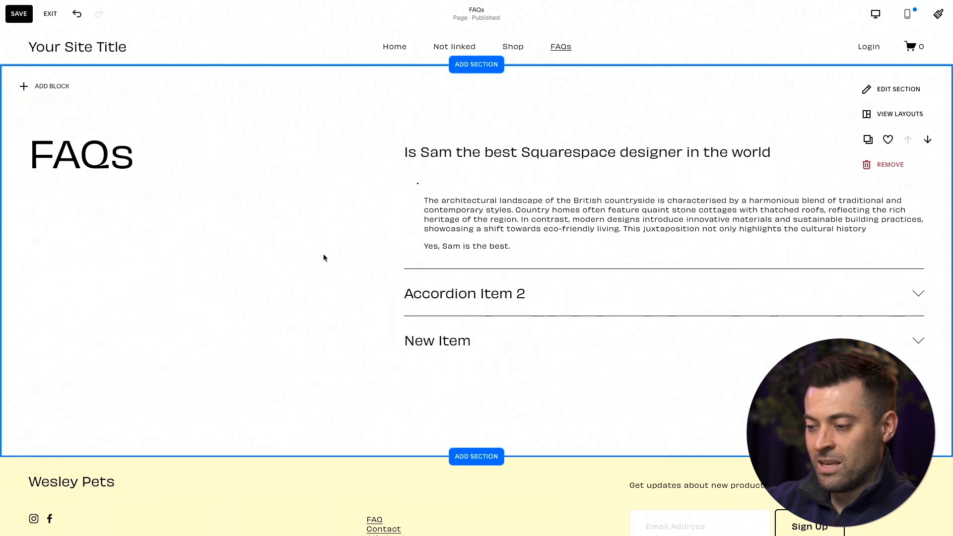
# Remove the bullet and indent from the opening paragraph of the first accordion item's description
pyautogui.doubleClick(451, 199)
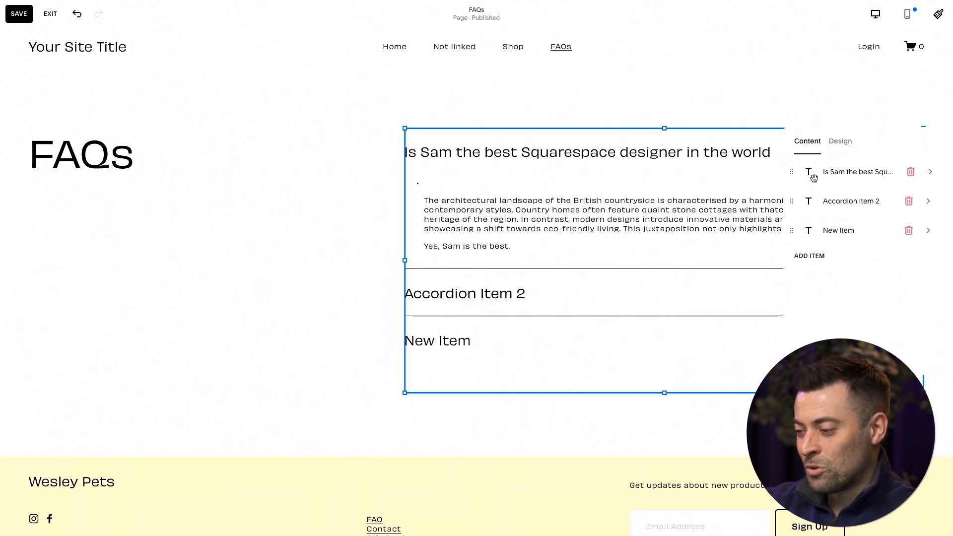
pyautogui.click(848, 174)
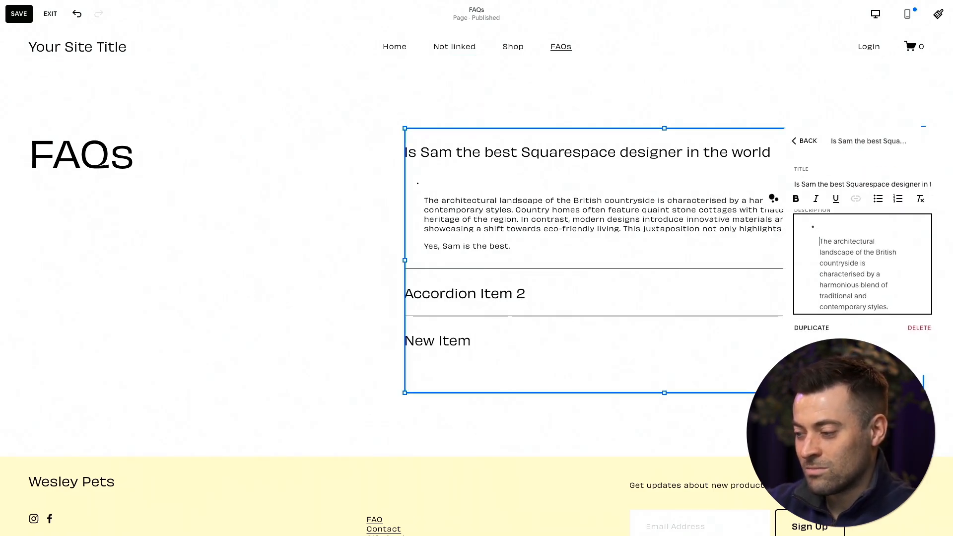
pyautogui.press('BackSpace')
pyautogui.click(347, 176)
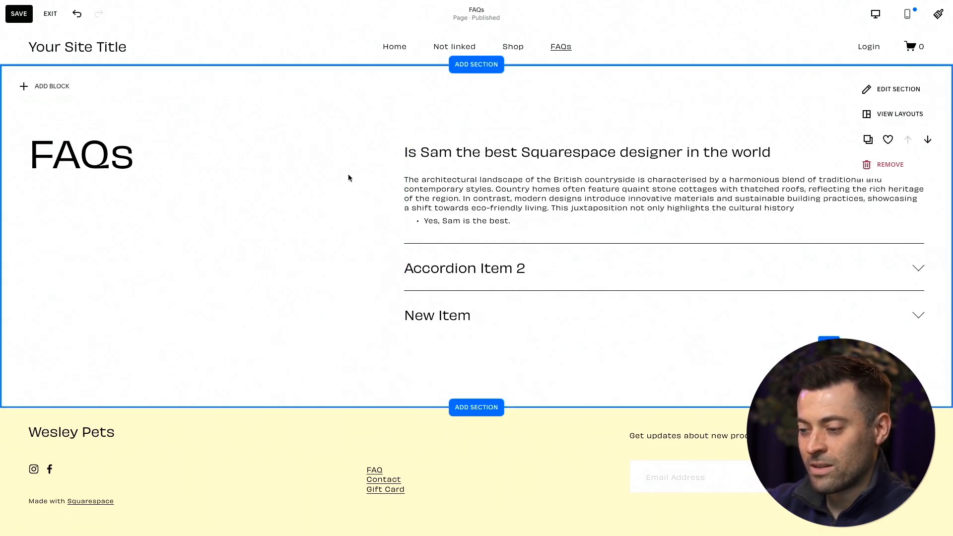
# Remove the bullet from the last line of the first accordion item's description
pyautogui.doubleClick(485, 216)
pyautogui.click(853, 178)
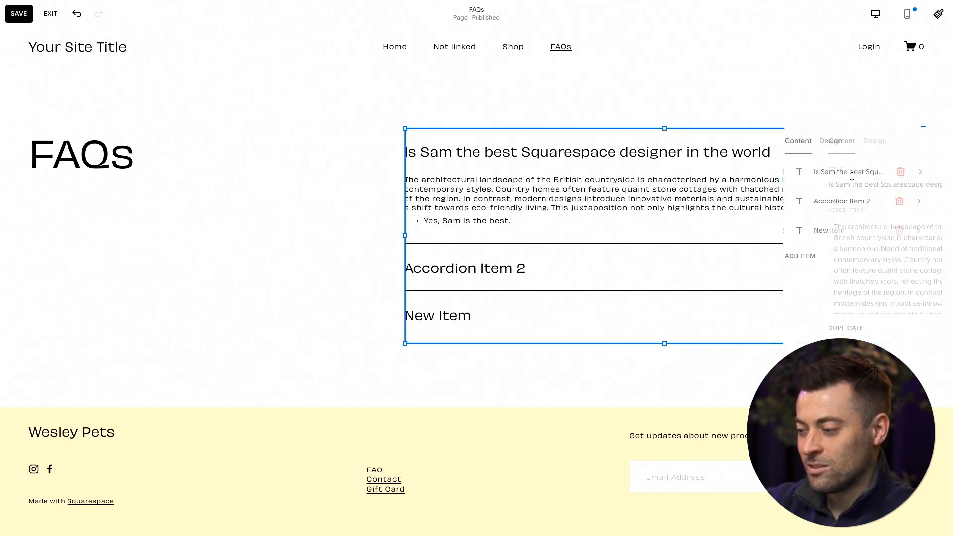
pyautogui.click(818, 298)
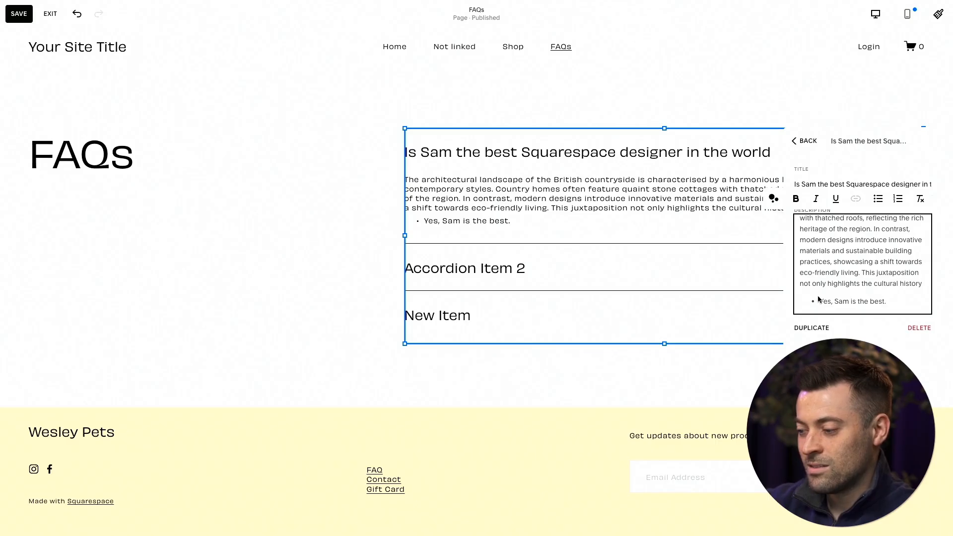
pyautogui.press('BackSpace')
pyautogui.click(320, 196)
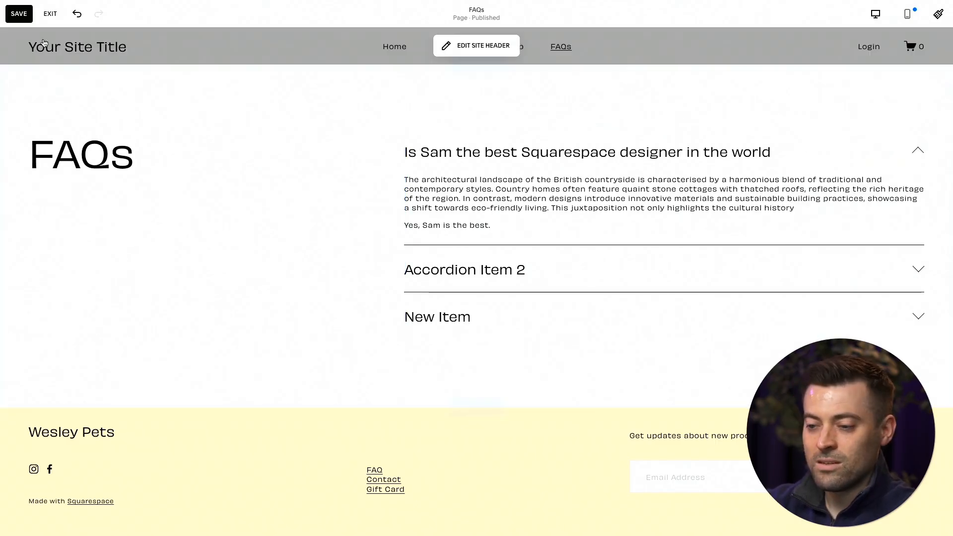
# Save the FAQs page, leave editing mode, and open the page in full-screen preview
pyautogui.click(19, 14)
pyautogui.click(50, 15)
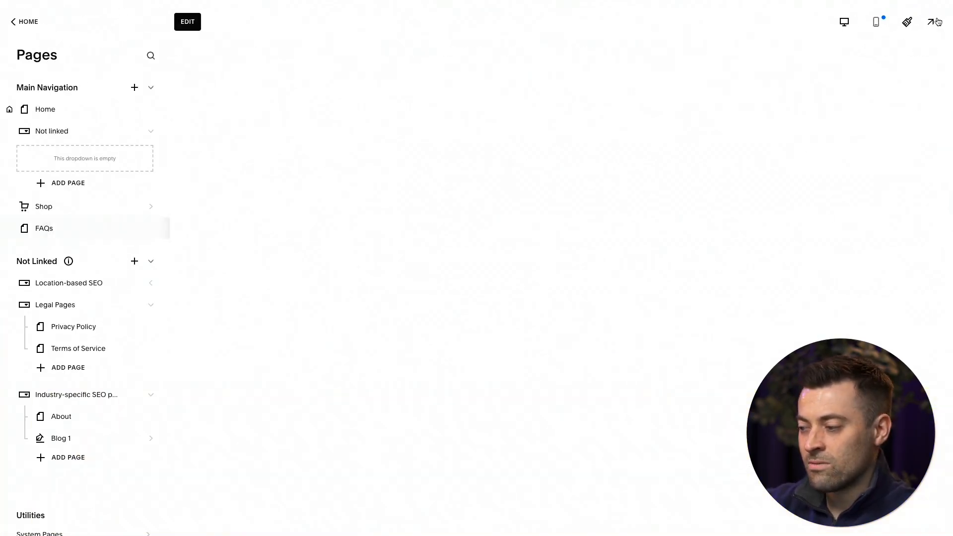
pyautogui.click(933, 15)
# Test the accordion in the preview by expanding and collapsing its items
pyautogui.click(797, 116)
pyautogui.click(795, 119)
pyautogui.click(719, 237)
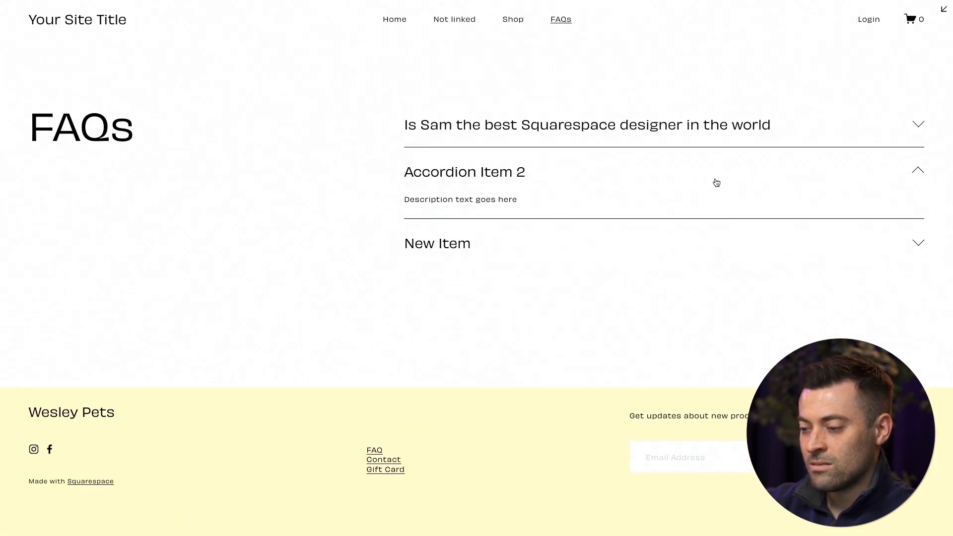